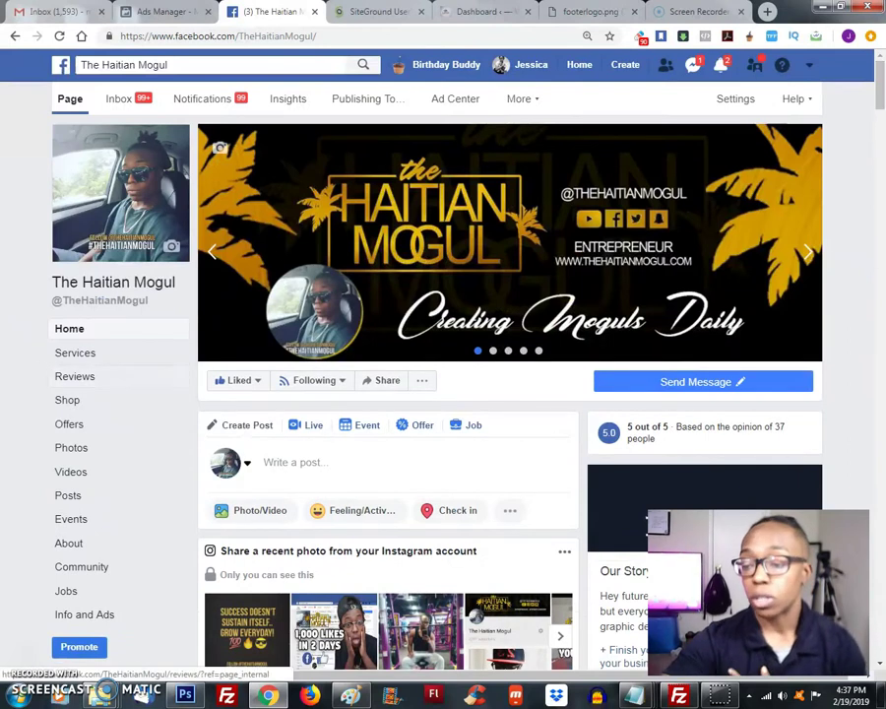
Switch to Ads Manager and dismiss the payment notice and the political advocacy question above the campaign list
{"action": "left_click", "coordinate": [56, 375]}
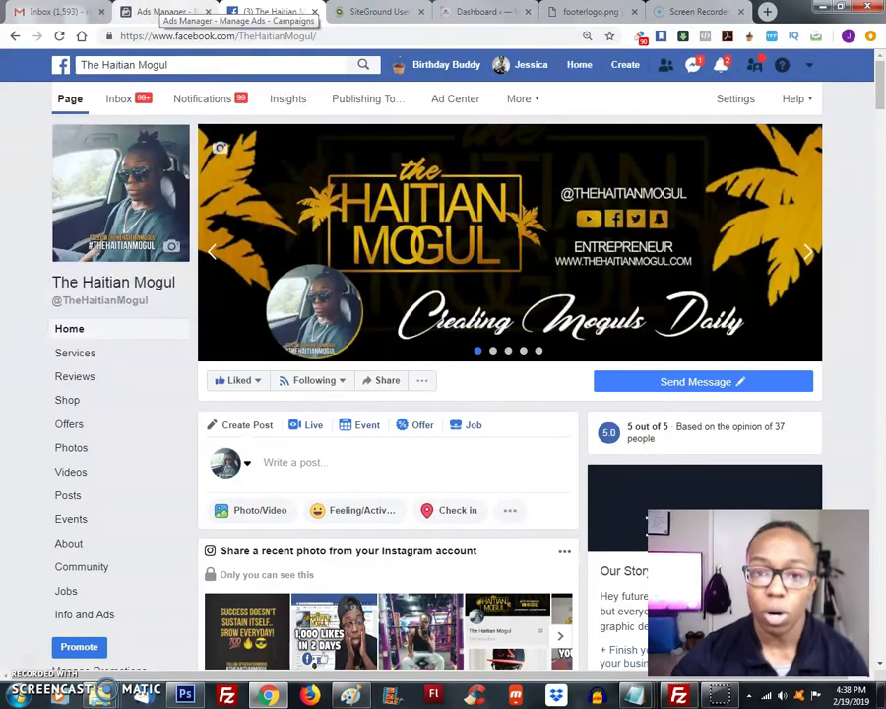
{"action": "left_click", "coordinate": [169, 12]}
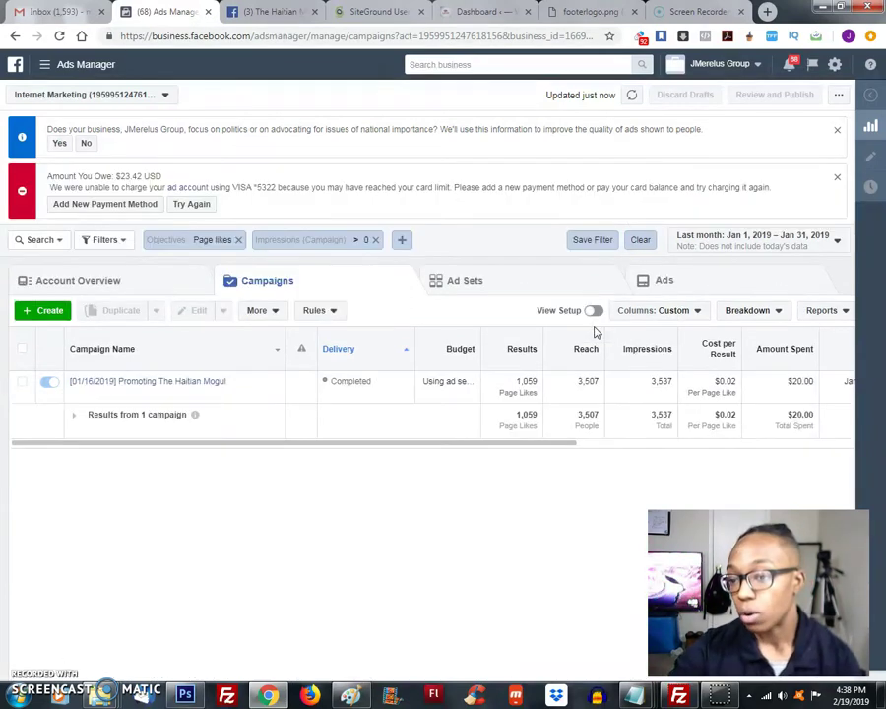
{"action": "left_click", "coordinate": [837, 177]}
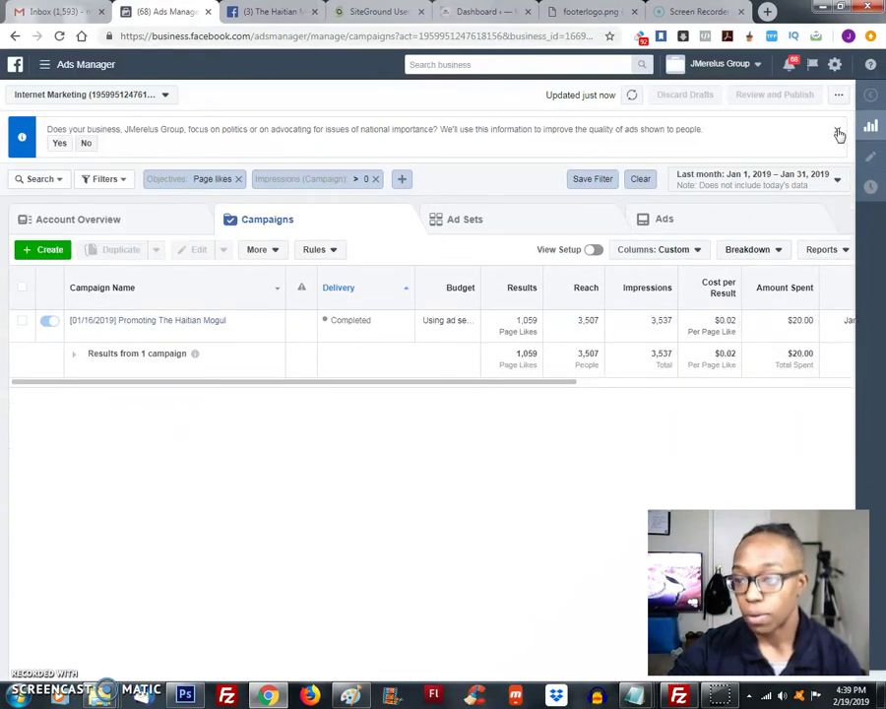
{"action": "left_click", "coordinate": [837, 131]}
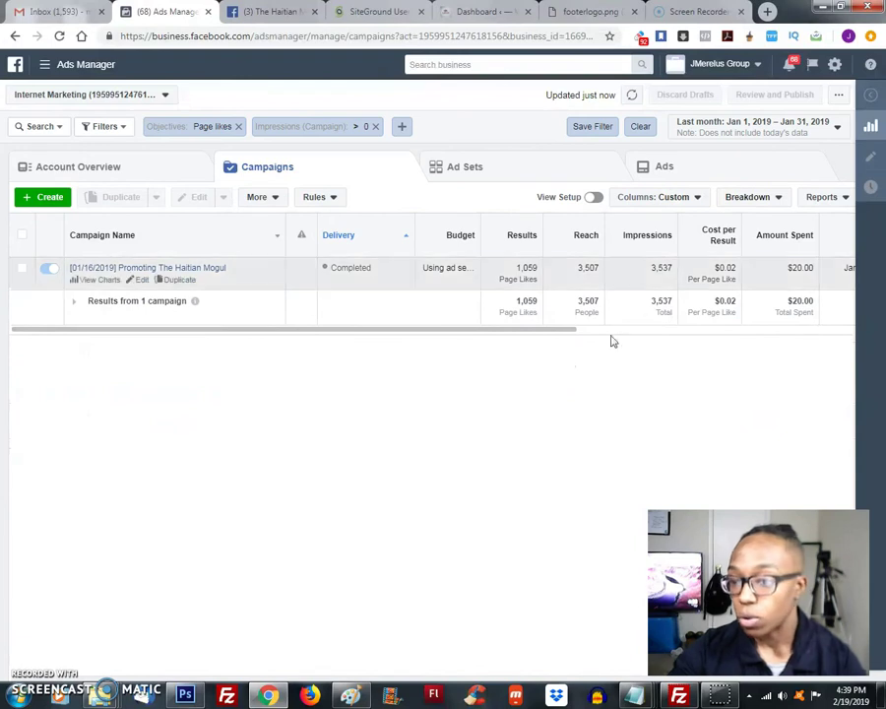
Examine the results, reach, impressions, cost per result, amount spent and end date of the Promoting The Haitian Mogul campaign
{"action": "left_click_drag", "start_coordinate": [430, 333], "coordinate": [540, 337]}
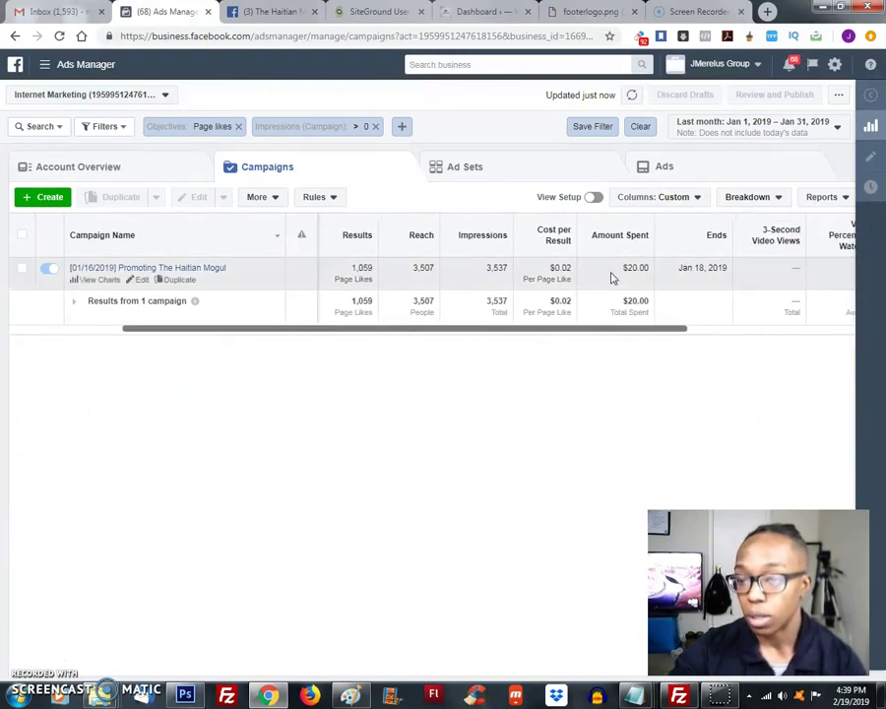
{"action": "left_click_drag", "start_coordinate": [610, 336], "coordinate": [532, 334]}
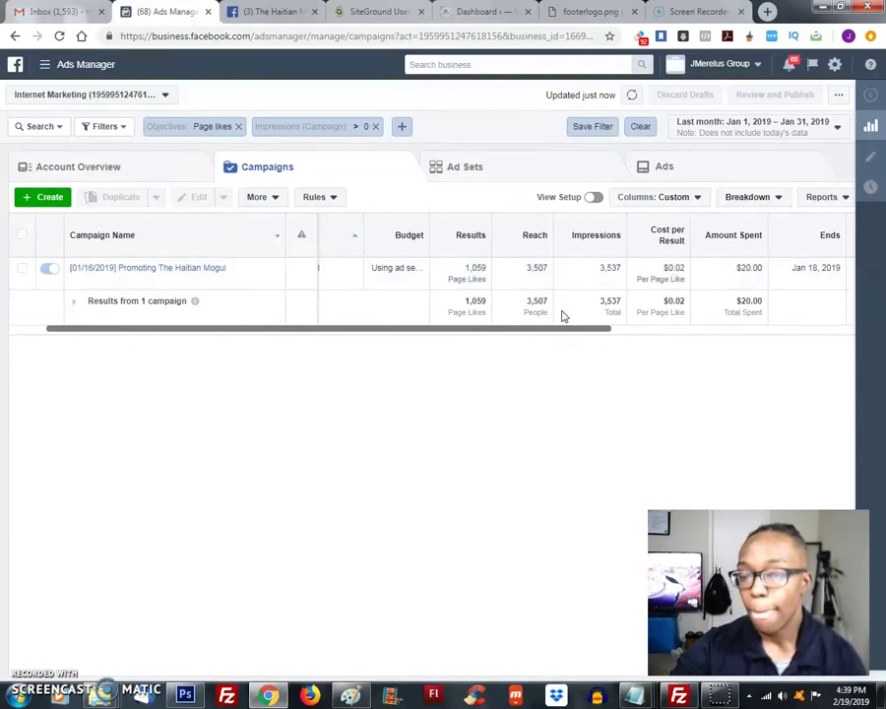
{"action": "left_click_drag", "start_coordinate": [553, 332], "coordinate": [467, 345]}
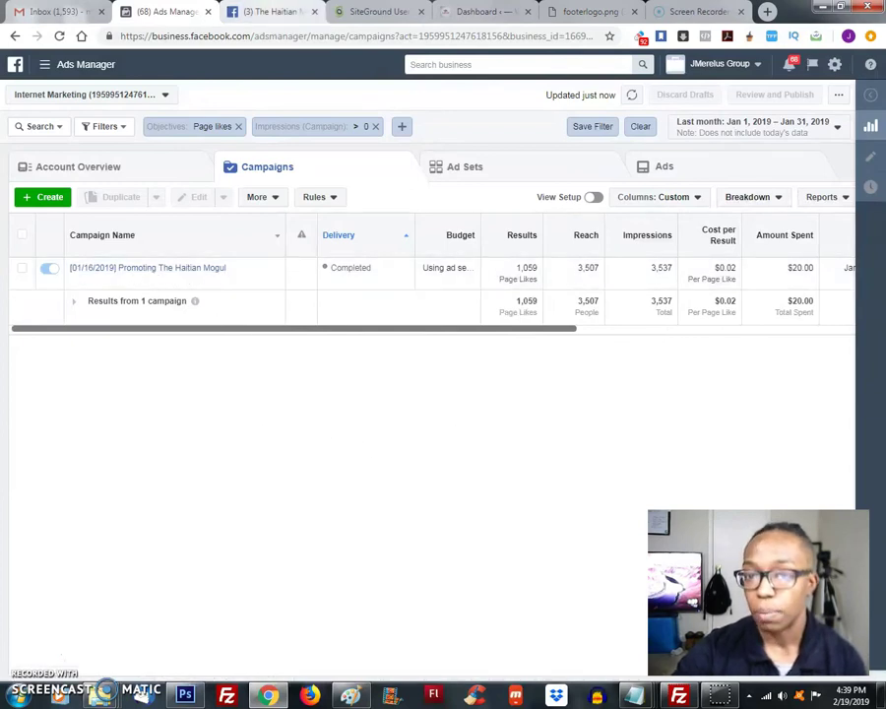
Return to The Haitian Mogul Facebook page and start a new promotion with the Promote Your Page goal
{"action": "left_click", "coordinate": [274, 11]}
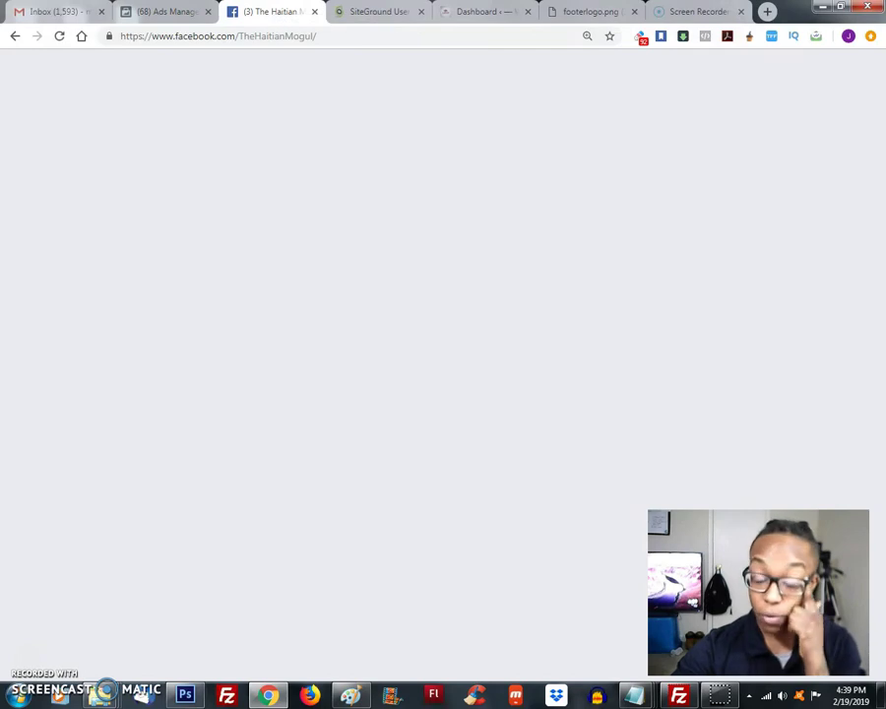
{"action": "scroll", "coordinate": [443, 374], "scroll_direction": "down", "scroll_amount": 1}
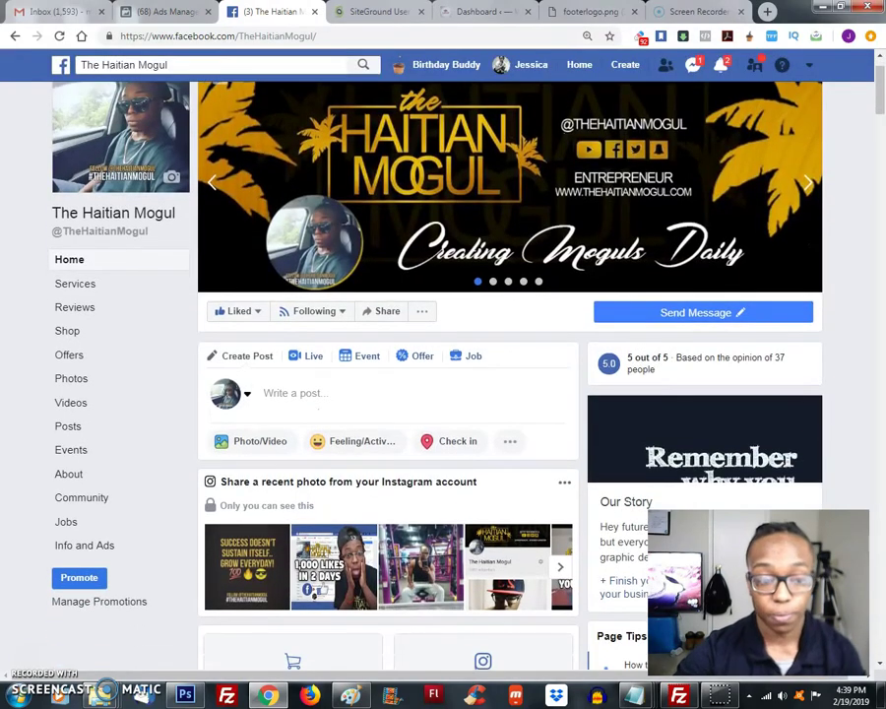
{"action": "scroll", "coordinate": [83, 409], "scroll_direction": "down", "scroll_amount": 2}
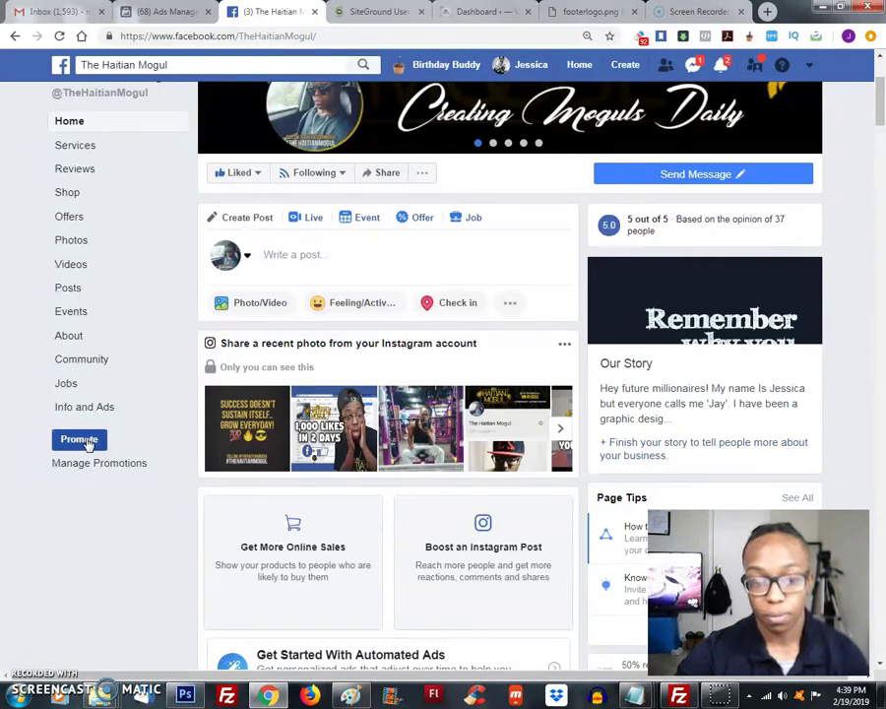
{"action": "left_click", "coordinate": [78, 439]}
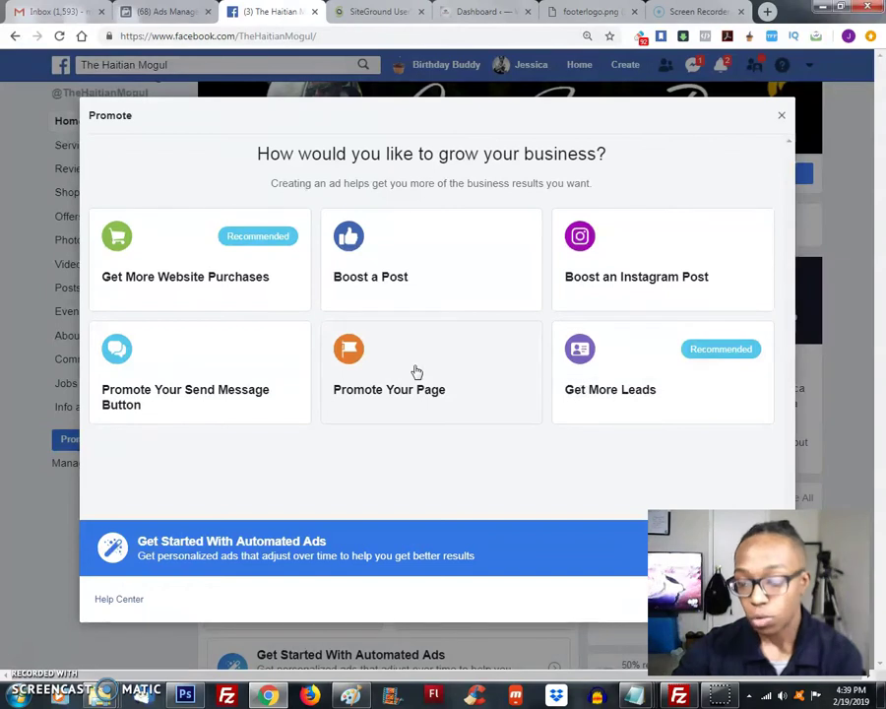
{"action": "left_click", "coordinate": [378, 352]}
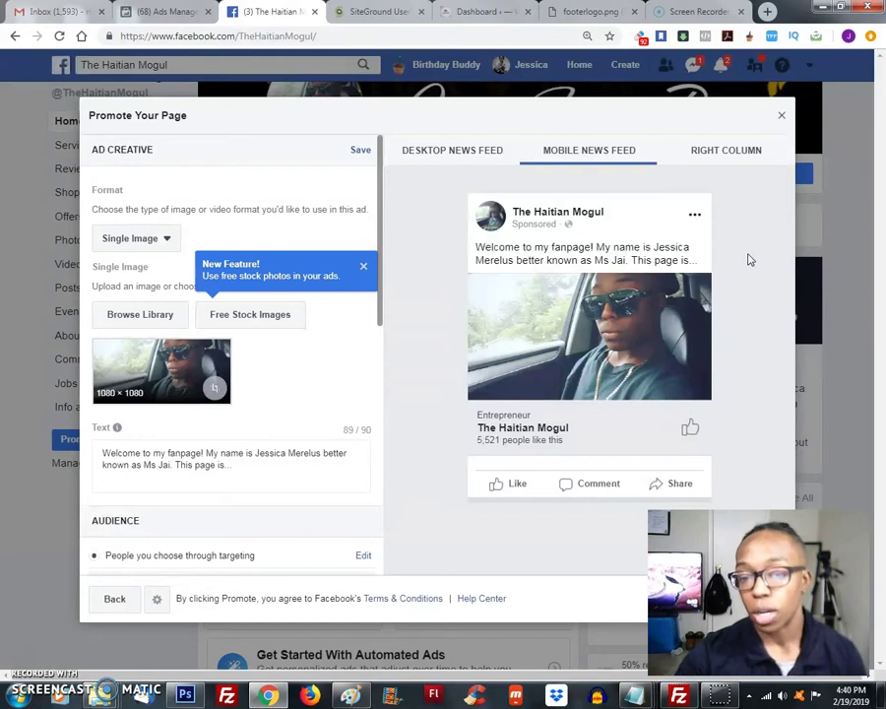
Open canva.com in a new browser tab and reposition the mirrored phone window showing Textgram
{"action": "left_click", "coordinate": [767, 12]}
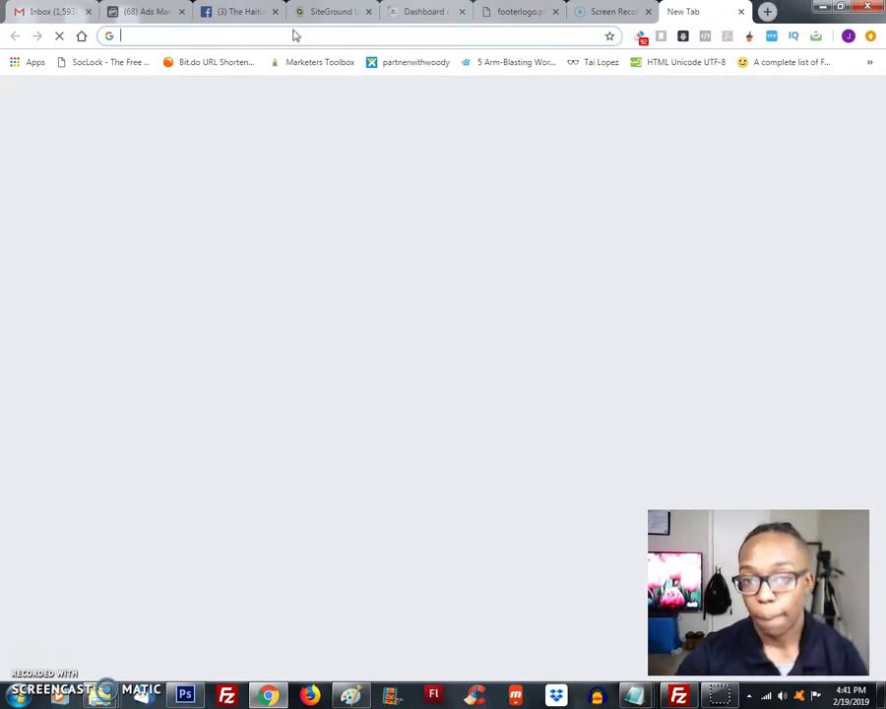
{"action": "type", "text": "canva.com"}
{"action": "key", "text": "Return"}
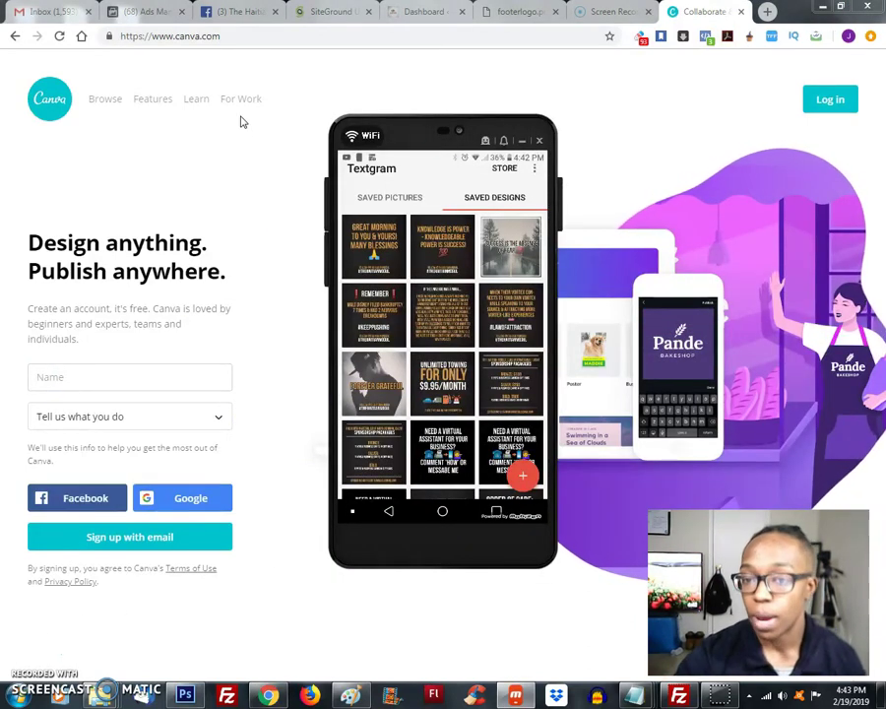
{"action": "left_click_drag", "start_coordinate": [352, 141], "coordinate": [335, 144]}
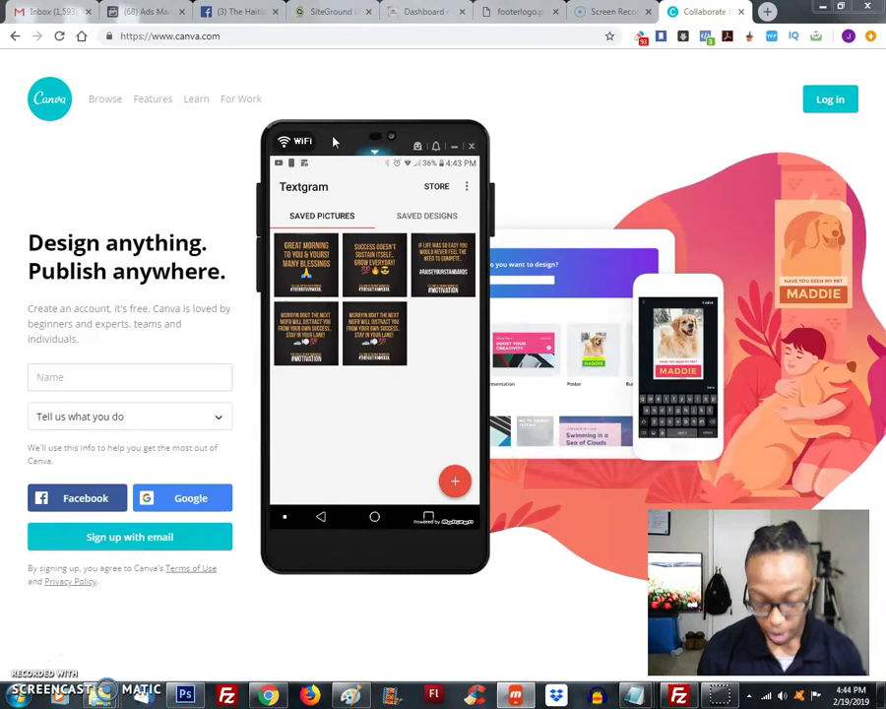
{"action": "left_click", "coordinate": [372, 641]}
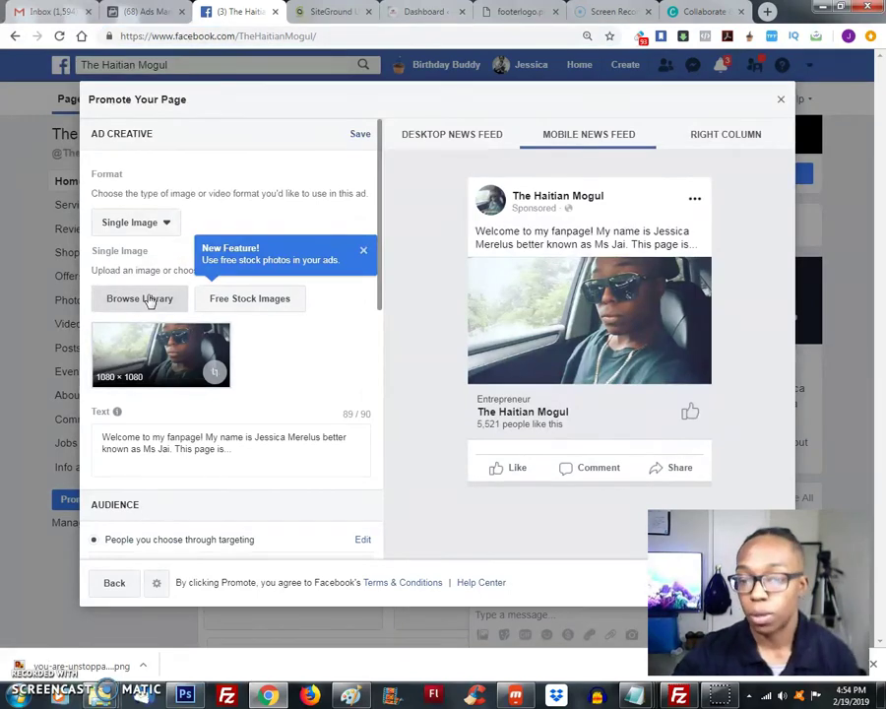
Upload the "YOU ARE UNSTOPPABLE!" image from the custom postive images folder in The Entrepreneur as the ad image
{"action": "left_click", "coordinate": [147, 299]}
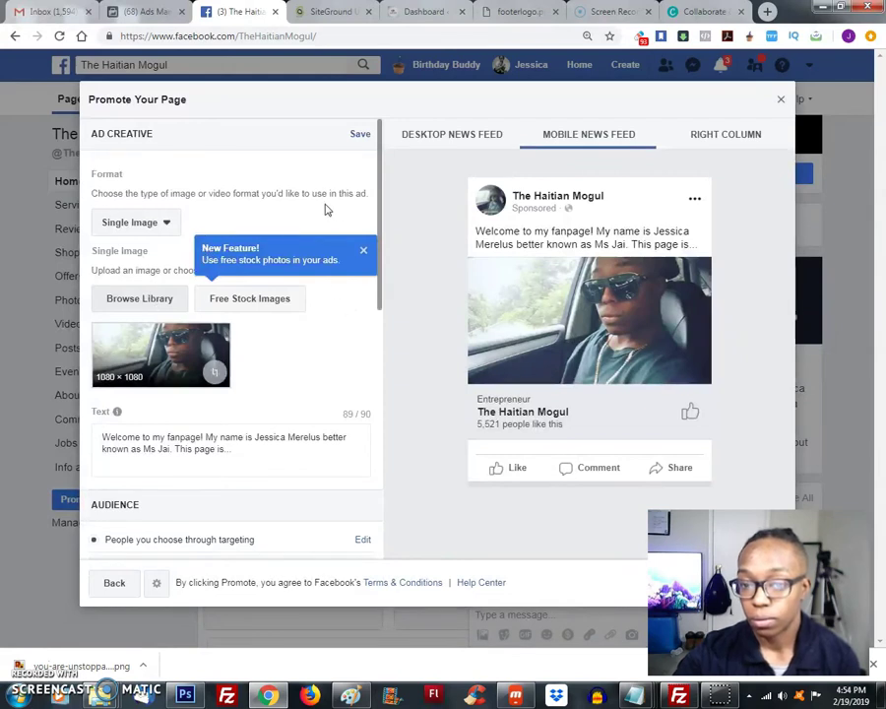
{"action": "left_click", "coordinate": [158, 303]}
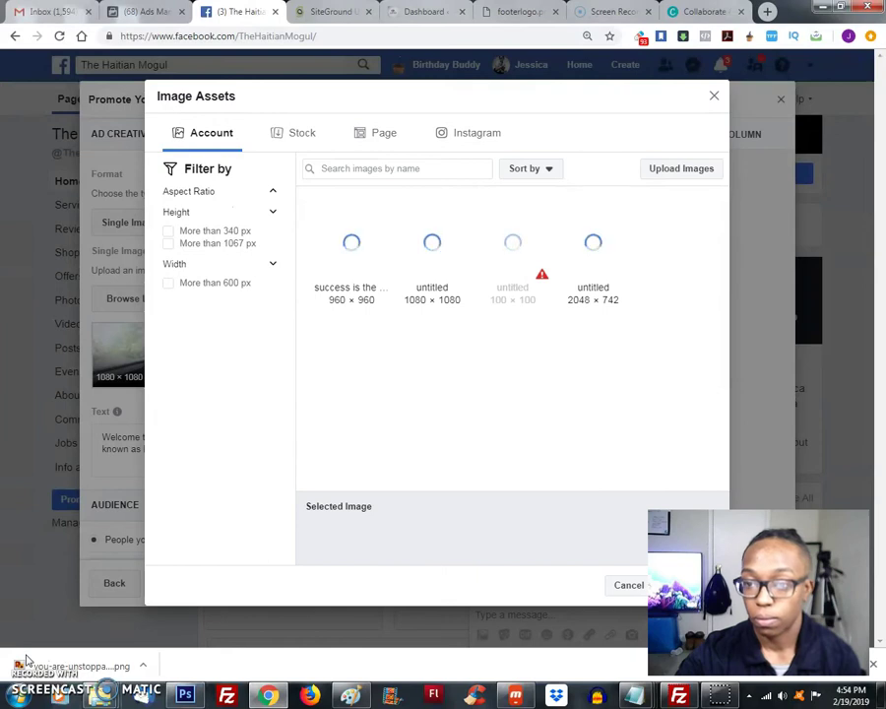
{"action": "left_click", "coordinate": [681, 169]}
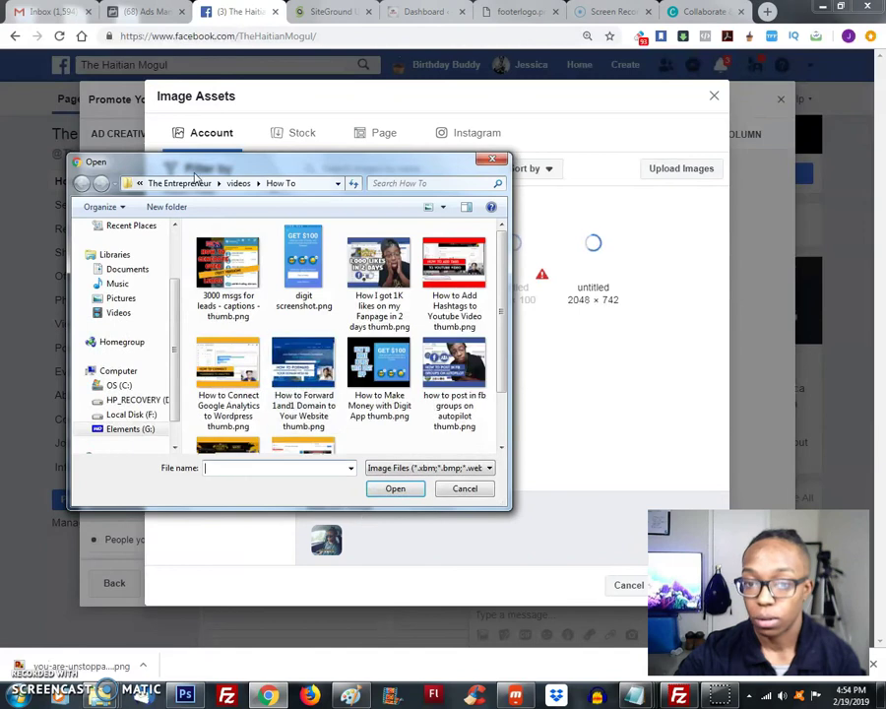
{"action": "left_click", "coordinate": [197, 183]}
{"action": "scroll", "coordinate": [407, 358], "scroll_direction": "up", "scroll_amount": 6}
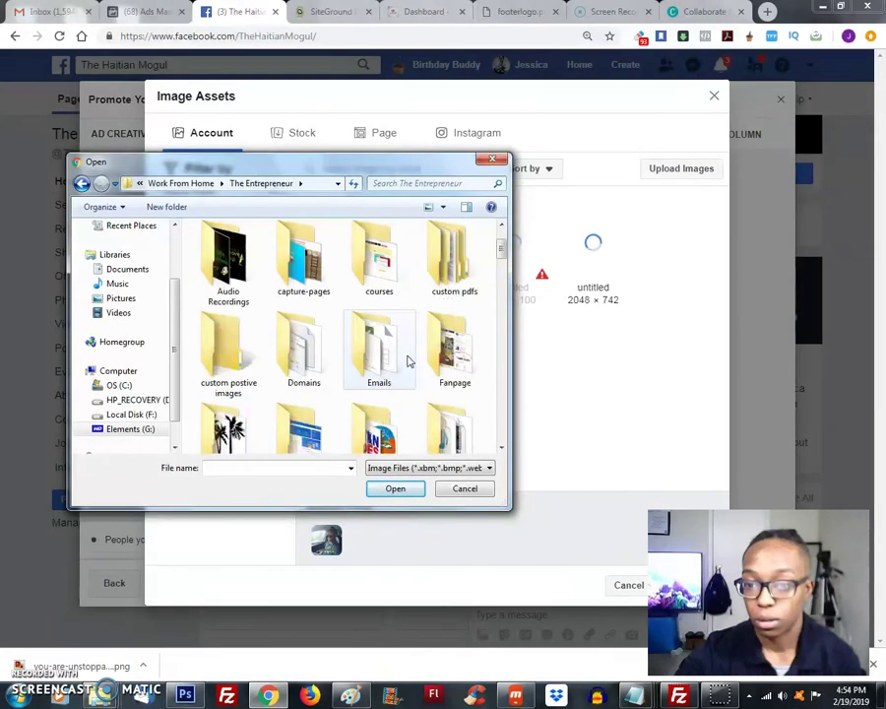
{"action": "scroll", "coordinate": [422, 344], "scroll_direction": "down", "scroll_amount": 1}
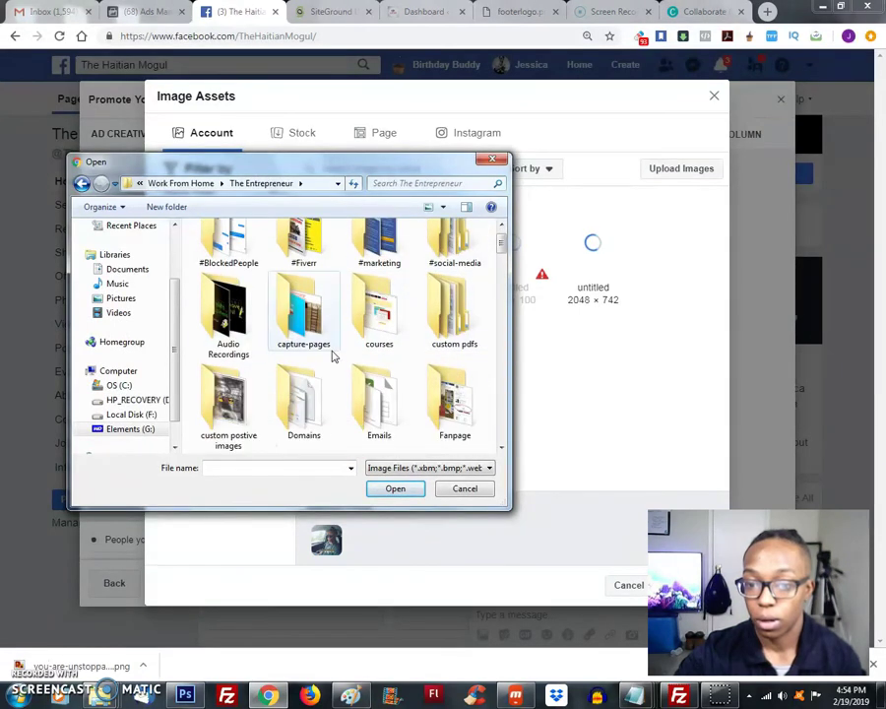
{"action": "double_click", "coordinate": [225, 426]}
{"action": "double_click", "coordinate": [226, 258]}
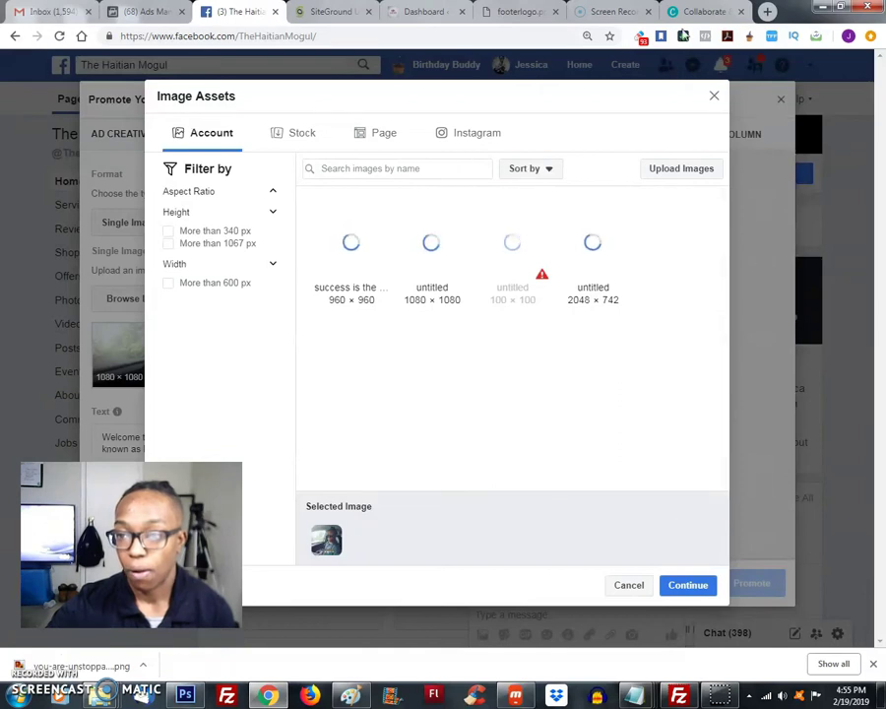
Close the Canva and Screen Recorder browser tabs
{"action": "left_click", "coordinate": [741, 17]}
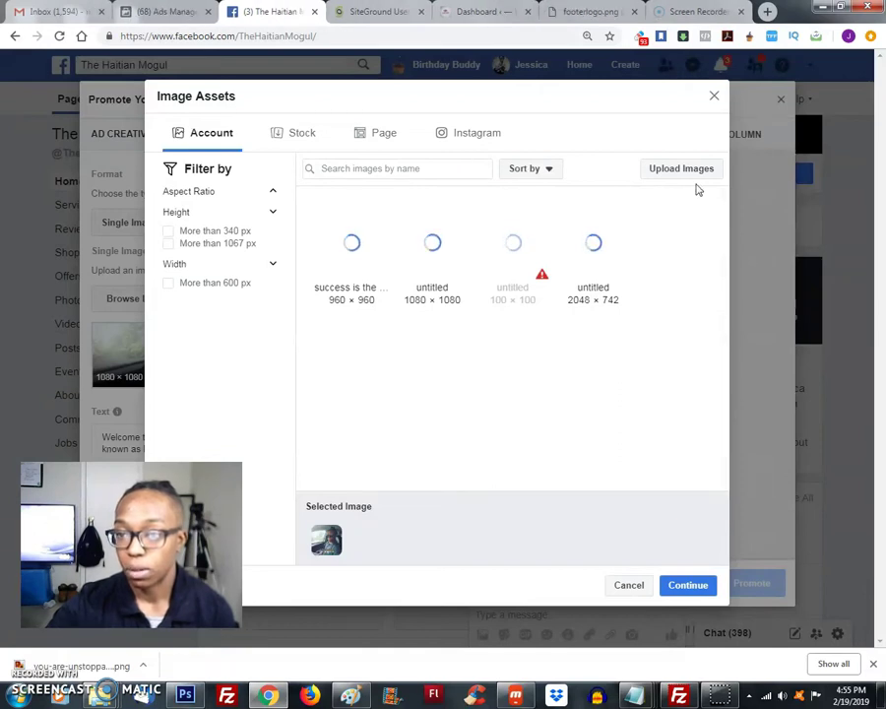
{"action": "left_click", "coordinate": [741, 12]}
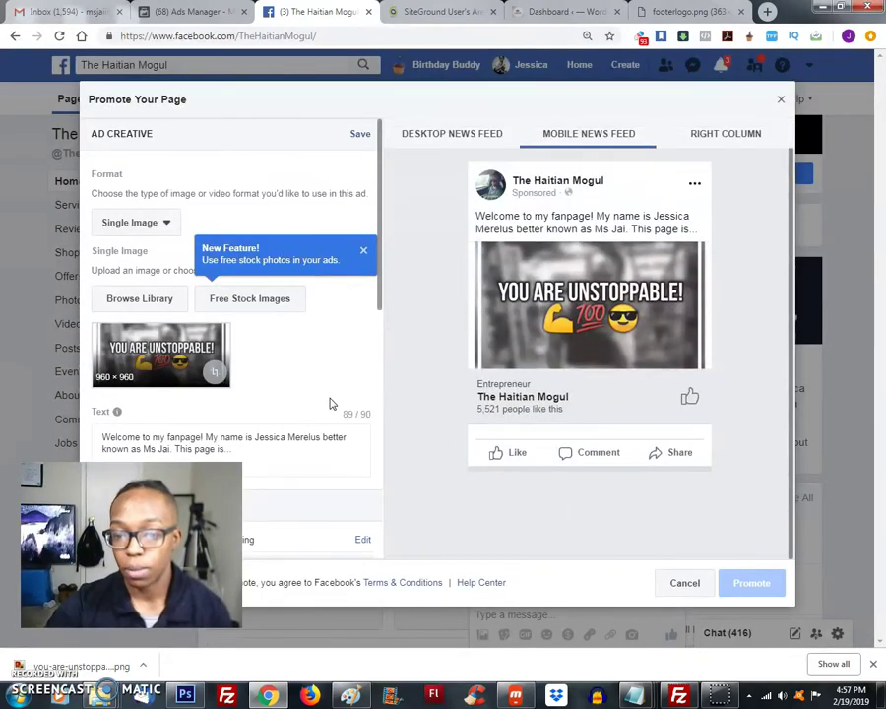
Replace the ad's welcome text with the quoted line "You are UNSTOPPABLE!", including the quotation marks
{"action": "scroll", "coordinate": [331, 404], "scroll_direction": "down", "scroll_amount": 1}
{"action": "left_click_drag", "start_coordinate": [234, 381], "coordinate": [102, 368]}
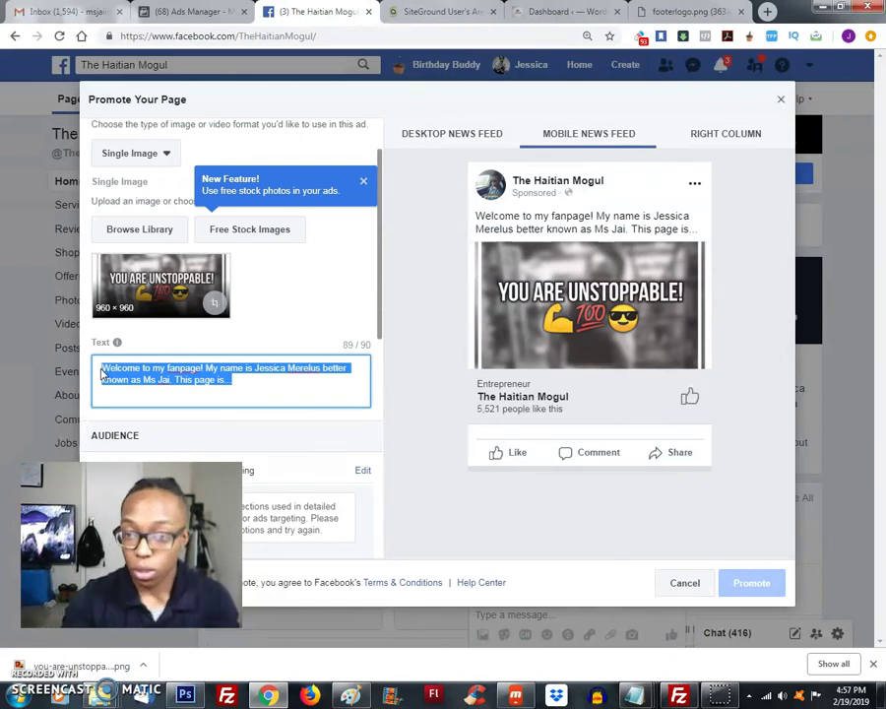
{"action": "key", "text": "BackSpace"}
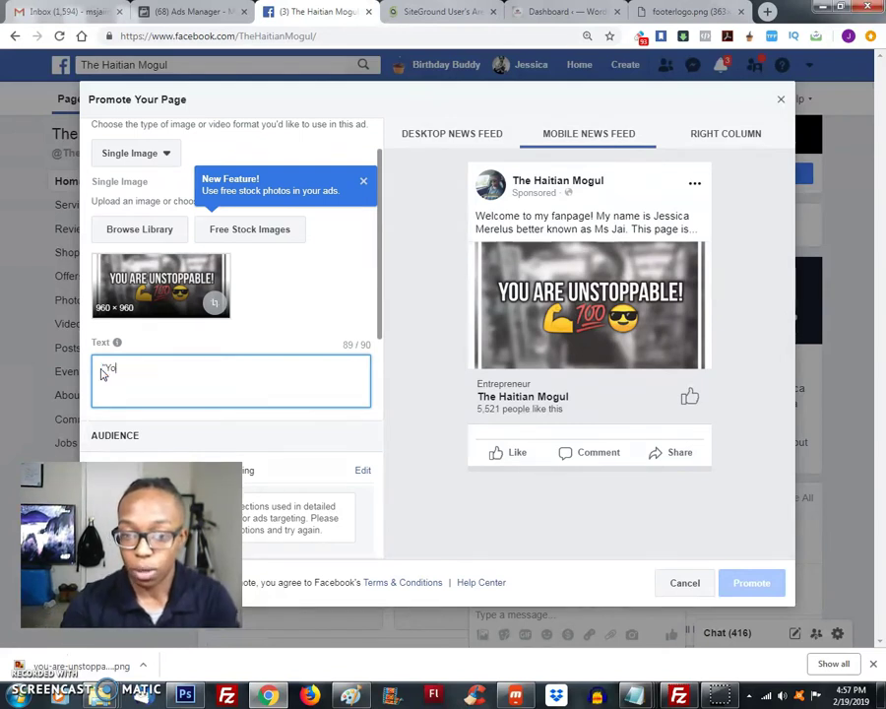
{"action": "type", "text": "You are"}
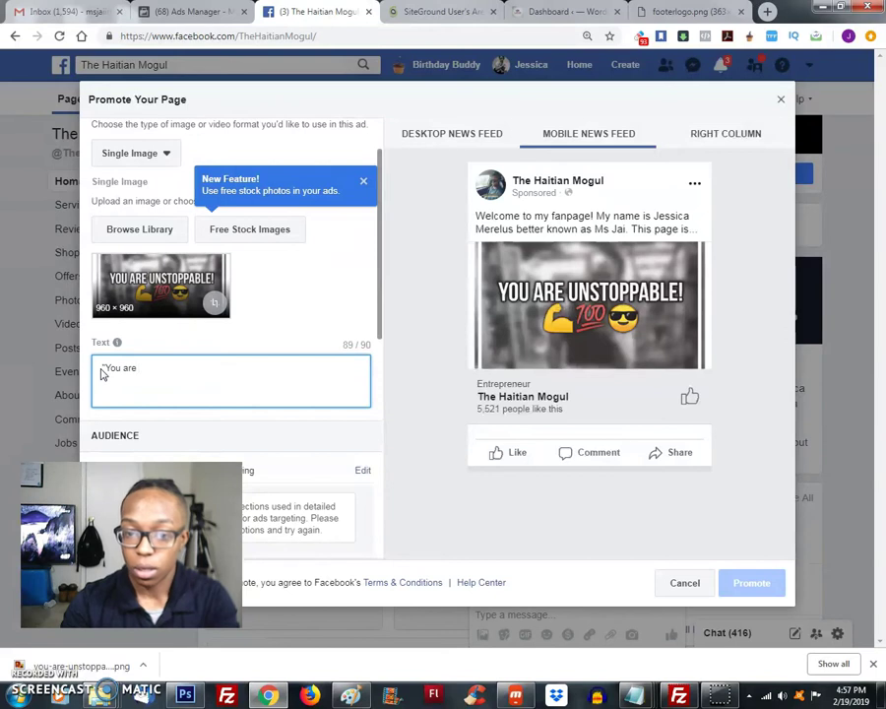
{"action": "type", "text": " UNST"}
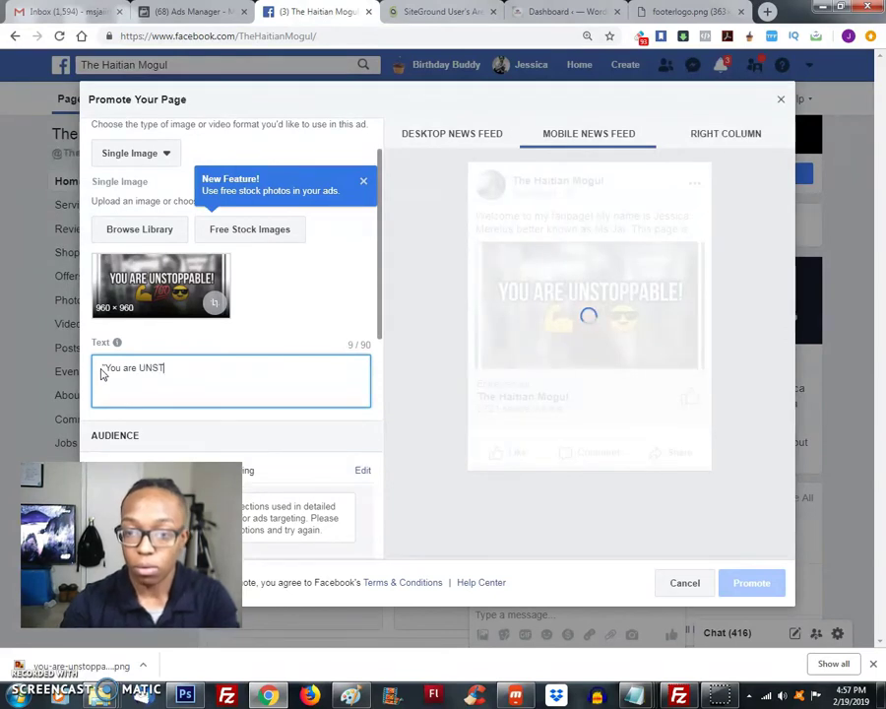
{"action": "type", "text": "OPPABLE!"}
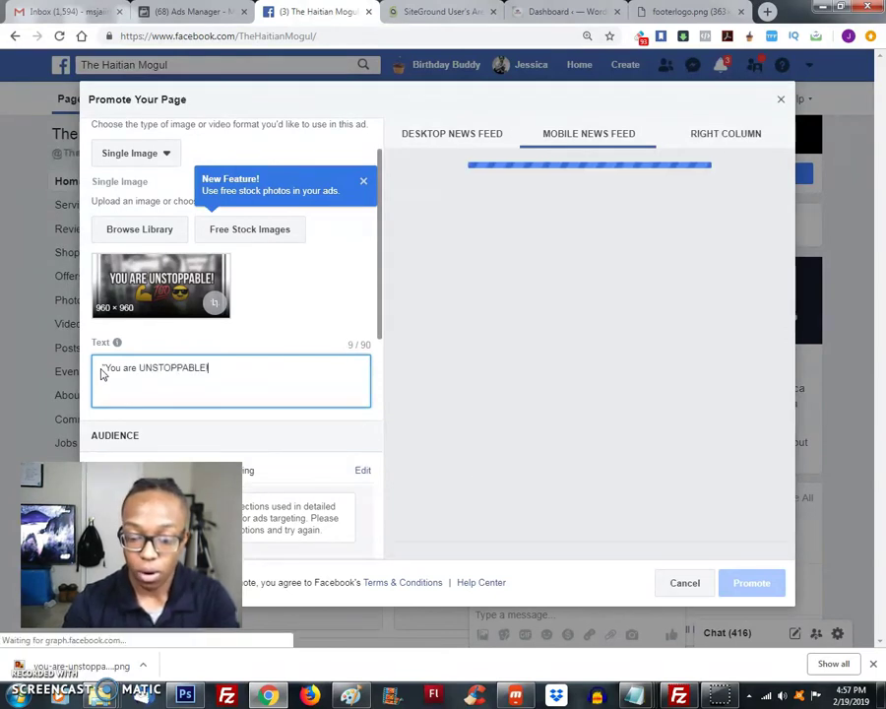
{"action": "type", "text": "\""}
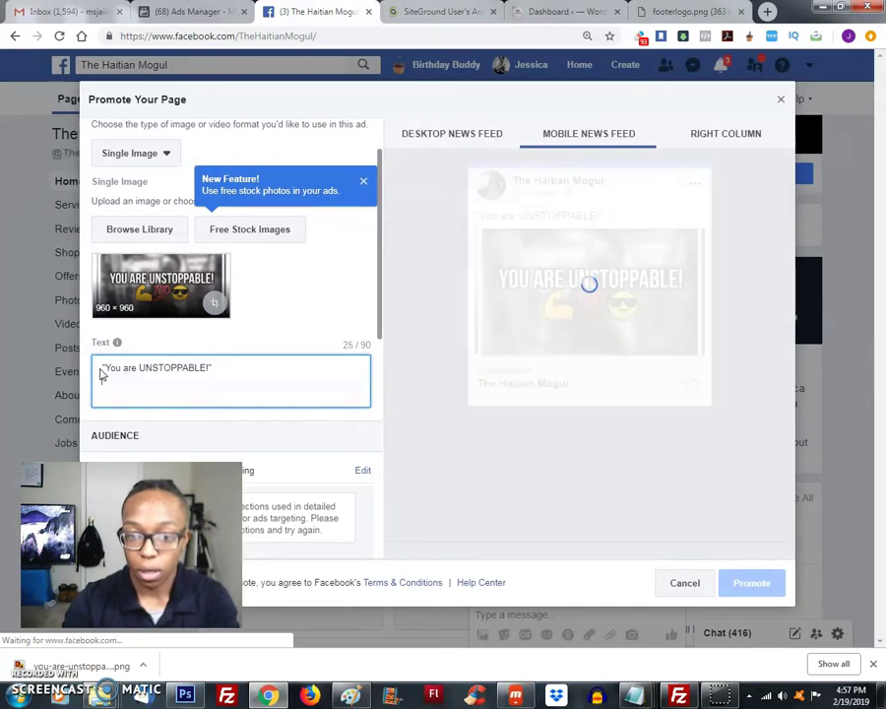
Add the second ad text line "'like' the page & share if you agree!" and another exclamation mark after UNSTOPPABLE!
{"action": "type", "text": "ike' the page"}
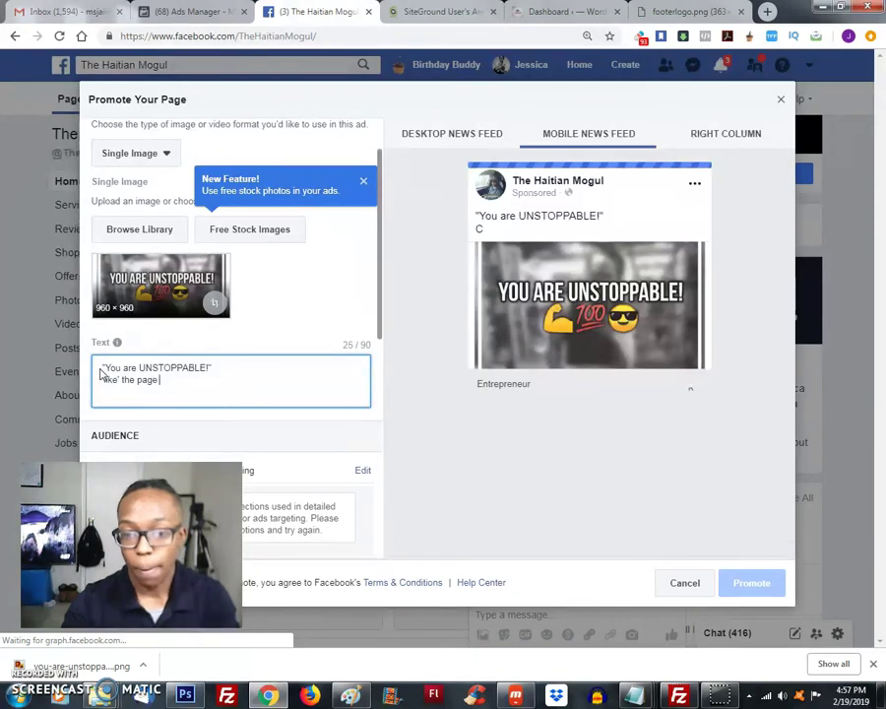
{"action": "type", "text": " & shar"}
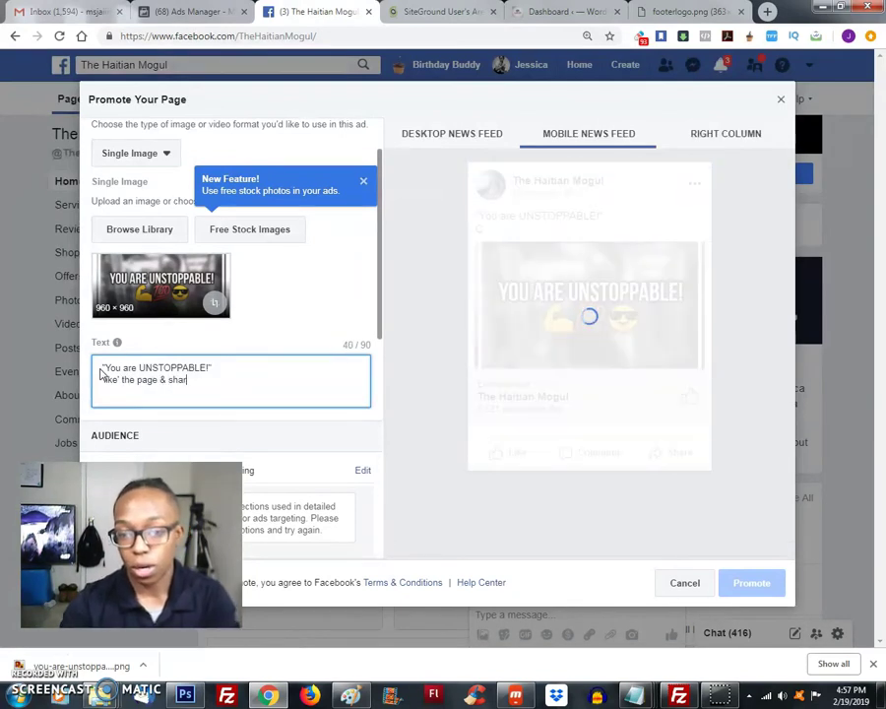
{"action": "type", "text": "e if you agree!"}
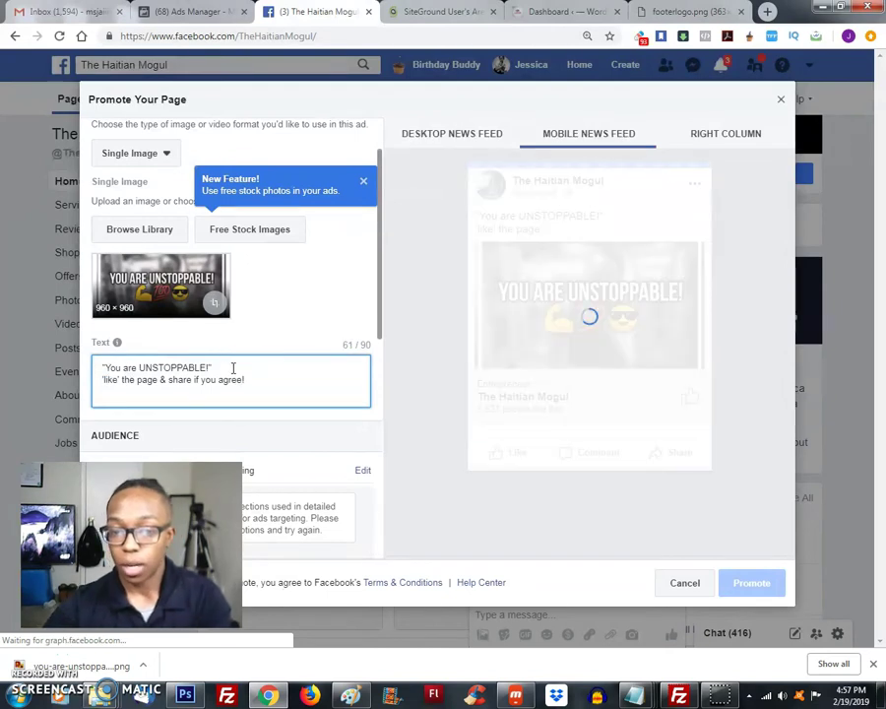
{"action": "left_click", "coordinate": [210, 368]}
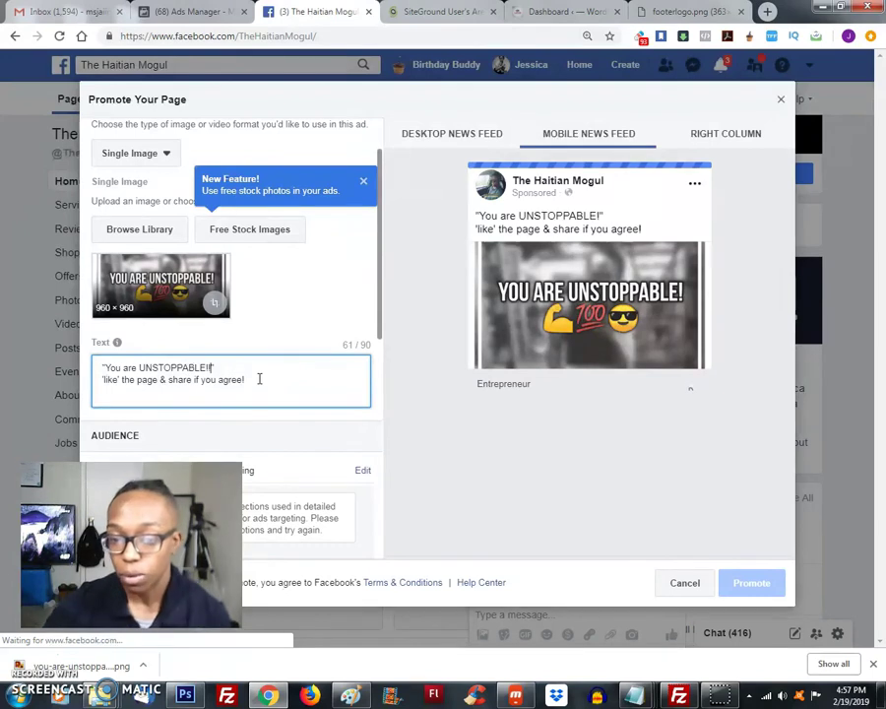
{"action": "type", "text": "!"}
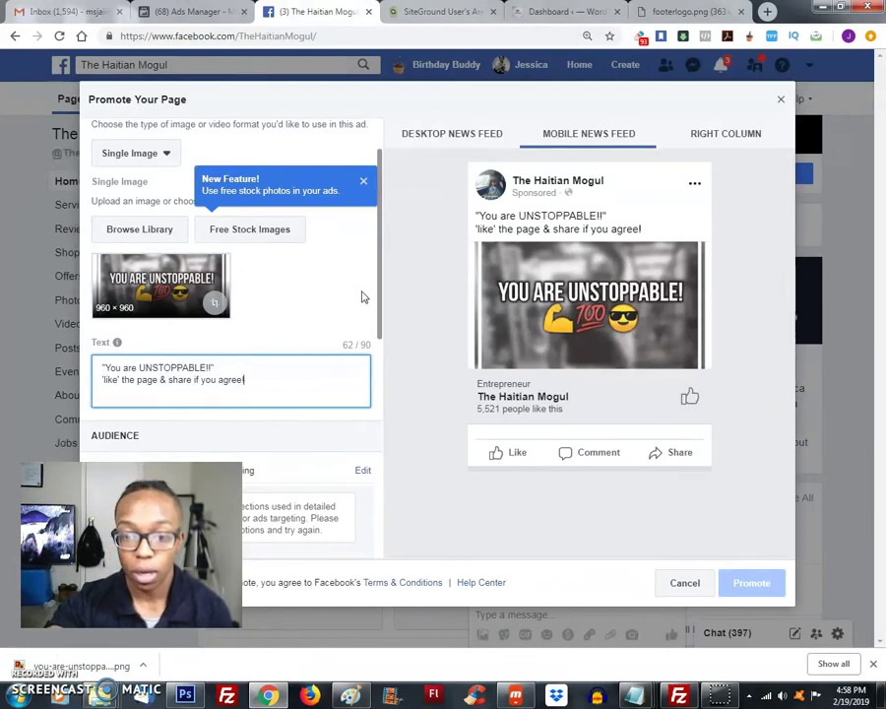
Review the audience targeting, daily budget, duration and end date settings of the Promote Your Page ad
{"action": "scroll", "coordinate": [362, 297], "scroll_direction": "down", "scroll_amount": 2}
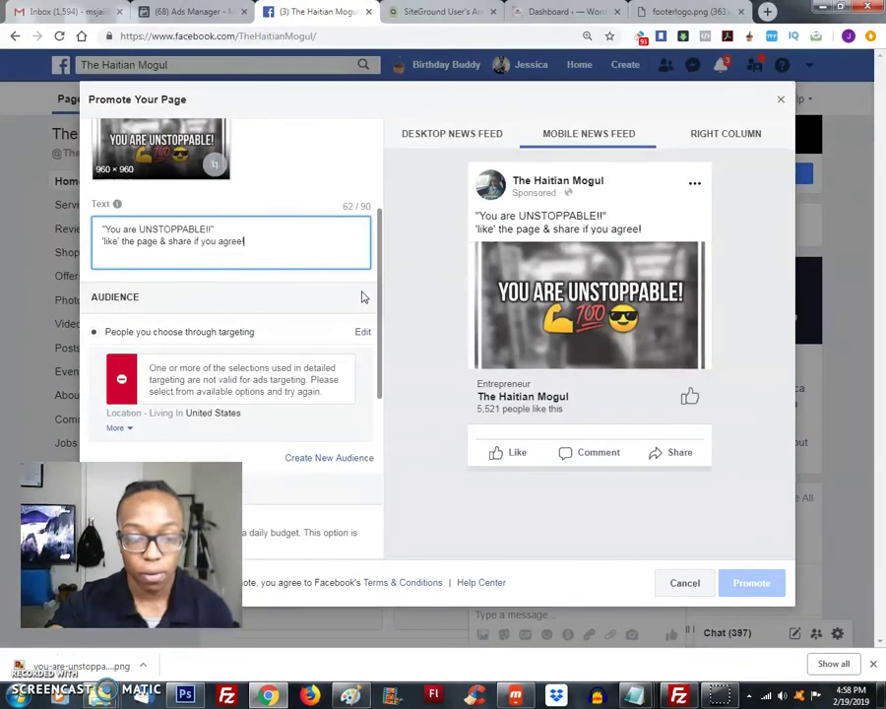
{"action": "scroll", "coordinate": [362, 313], "scroll_direction": "down", "scroll_amount": 1}
{"action": "scroll", "coordinate": [346, 329], "scroll_direction": "down", "scroll_amount": 3}
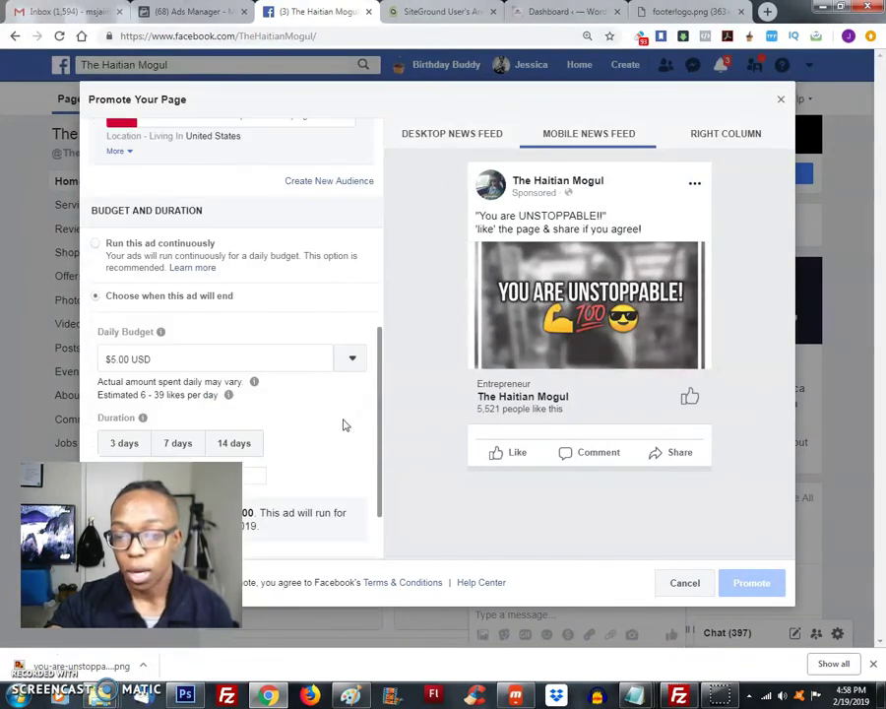
{"action": "scroll", "coordinate": [344, 424], "scroll_direction": "down", "scroll_amount": 1}
{"action": "scroll", "coordinate": [344, 423], "scroll_direction": "up", "scroll_amount": 2}
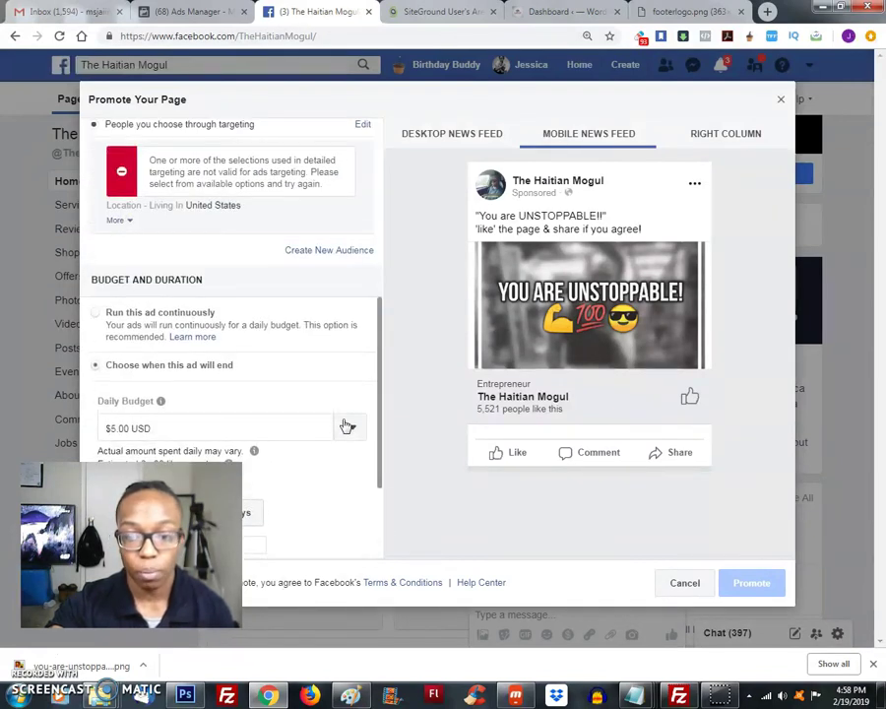
{"action": "scroll", "coordinate": [355, 469], "scroll_direction": "down", "scroll_amount": 2}
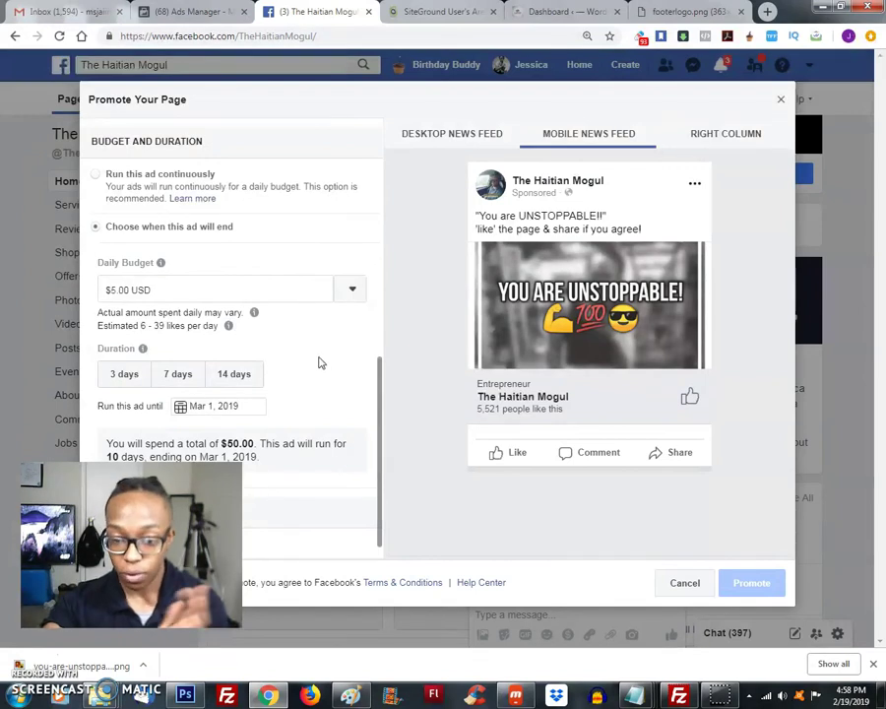
{"action": "scroll", "coordinate": [329, 368], "scroll_direction": "down", "scroll_amount": 1}
{"action": "scroll", "coordinate": [333, 374], "scroll_direction": "down", "scroll_amount": 1}
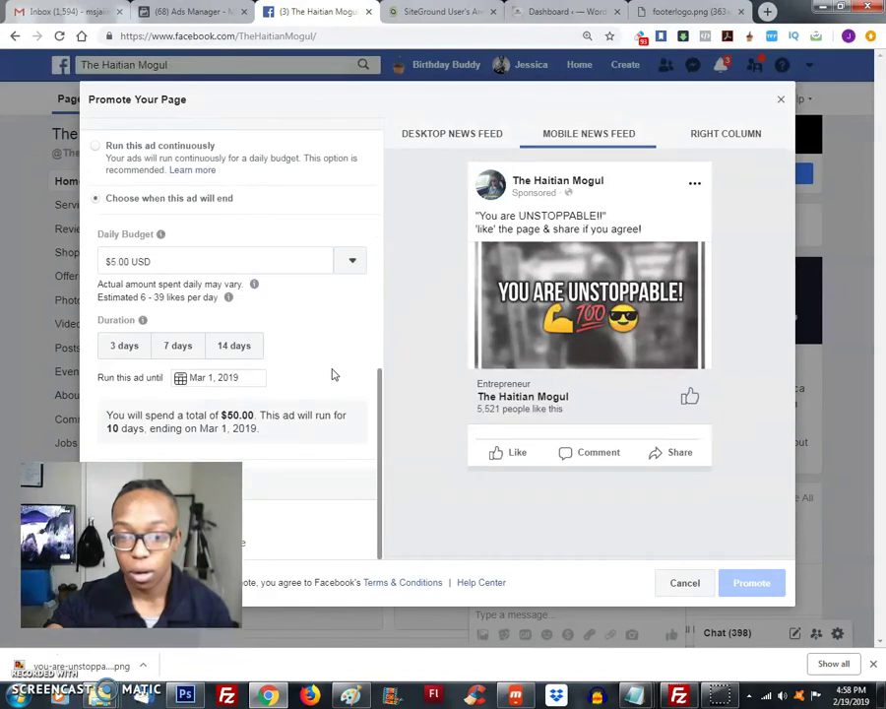
{"action": "scroll", "coordinate": [333, 374], "scroll_direction": "up", "scroll_amount": 1}
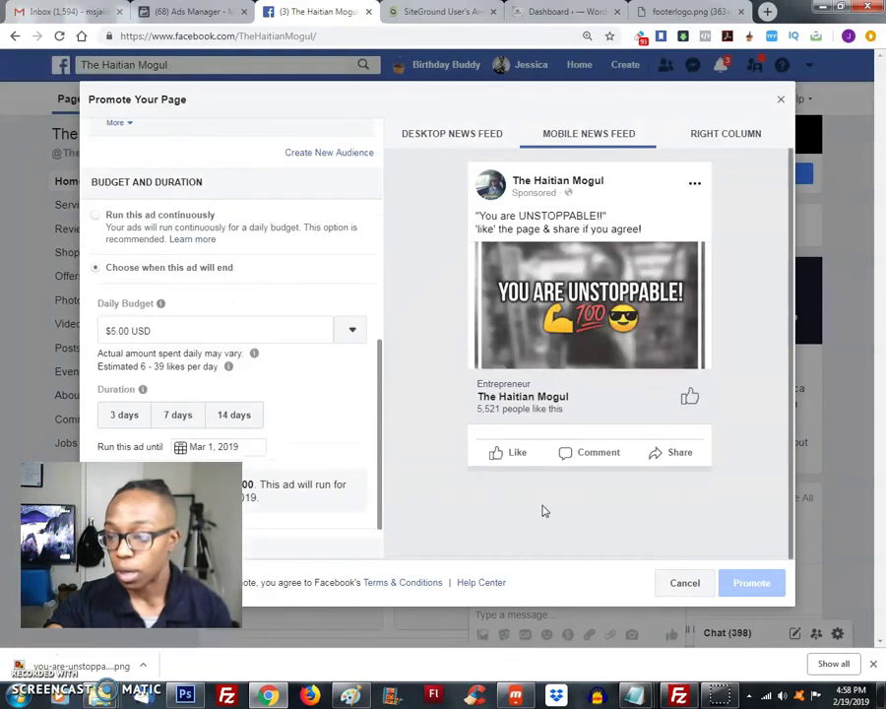
{"action": "scroll", "coordinate": [358, 408], "scroll_direction": "down", "scroll_amount": 1}
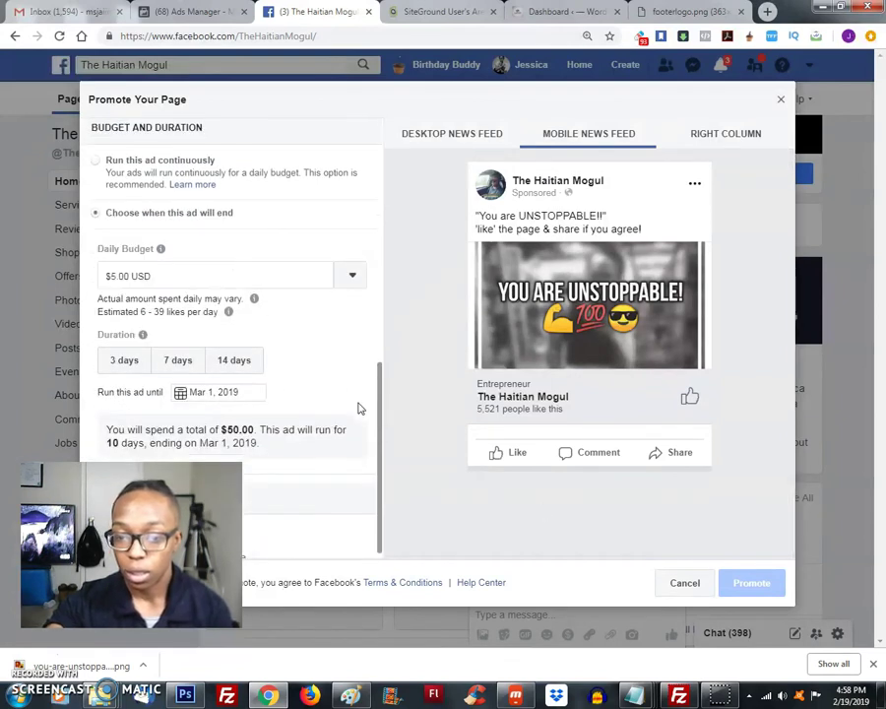
{"action": "scroll", "coordinate": [358, 408], "scroll_direction": "down", "scroll_amount": 1}
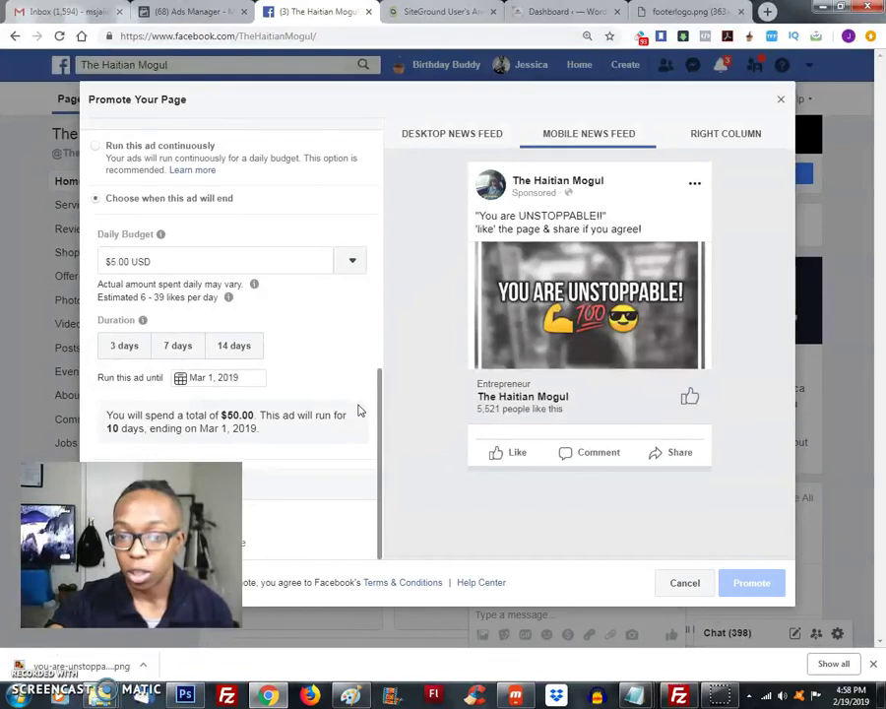
{"action": "scroll", "coordinate": [349, 432], "scroll_direction": "up", "scroll_amount": 3}
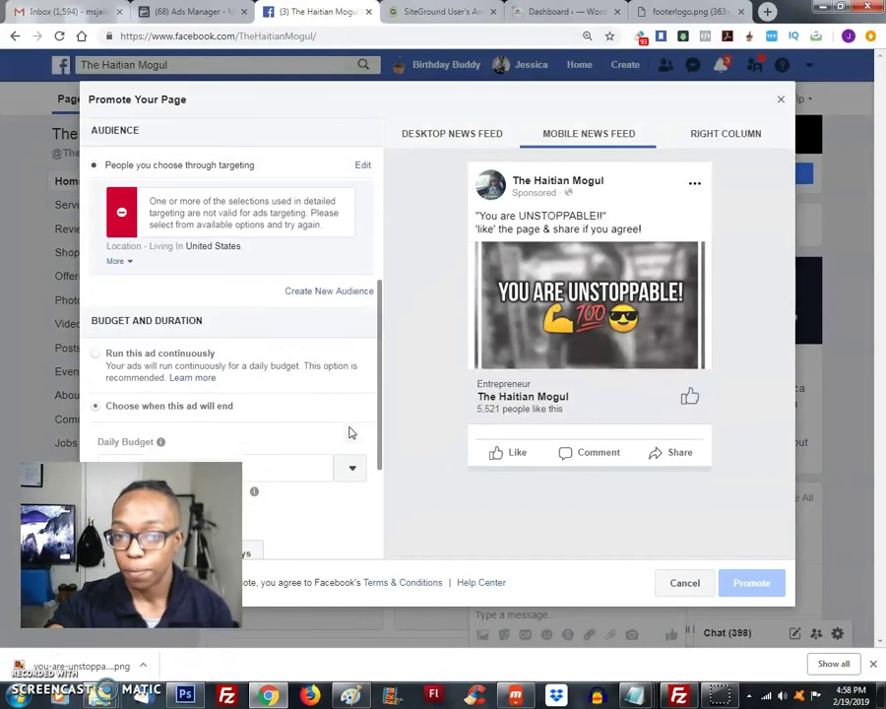
{"action": "scroll", "coordinate": [349, 432], "scroll_direction": "up", "scroll_amount": 2}
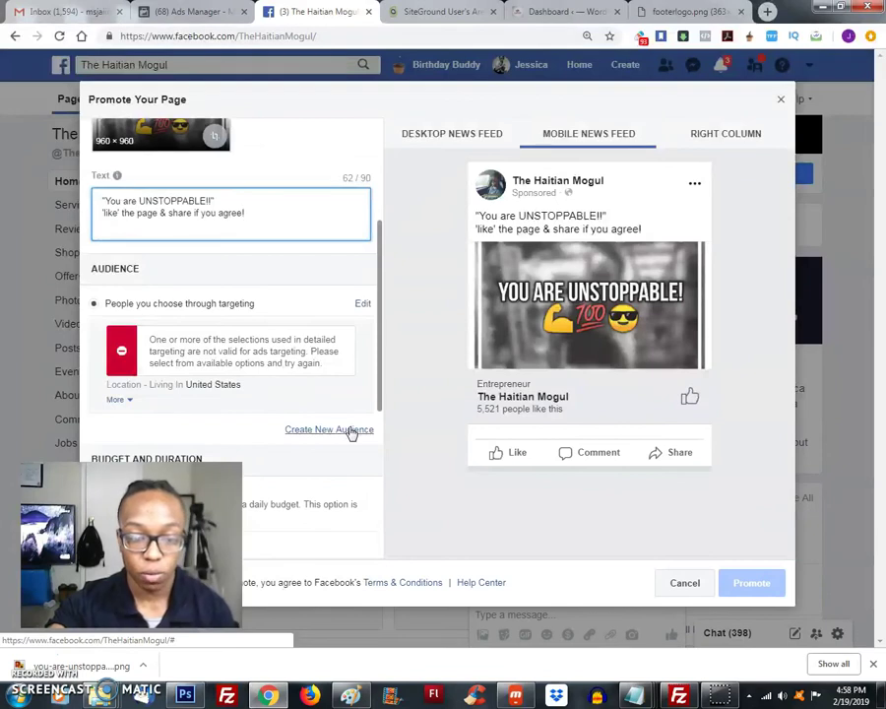
{"action": "scroll", "coordinate": [335, 418], "scroll_direction": "down", "scroll_amount": 3}
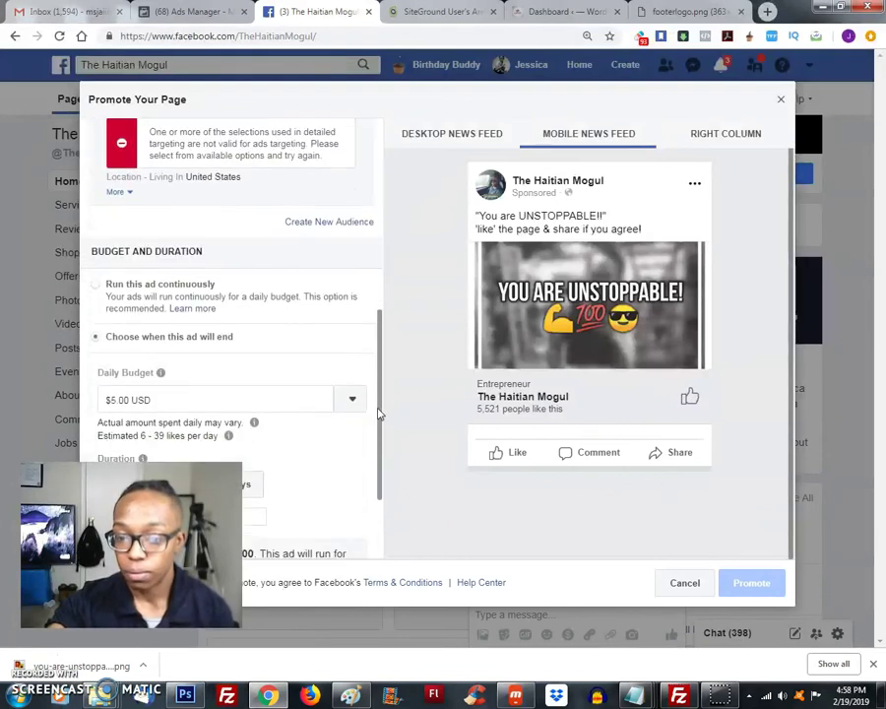
{"action": "left_click_drag", "start_coordinate": [372, 467], "coordinate": [361, 472]}
{"action": "left_click", "coordinate": [347, 474]}
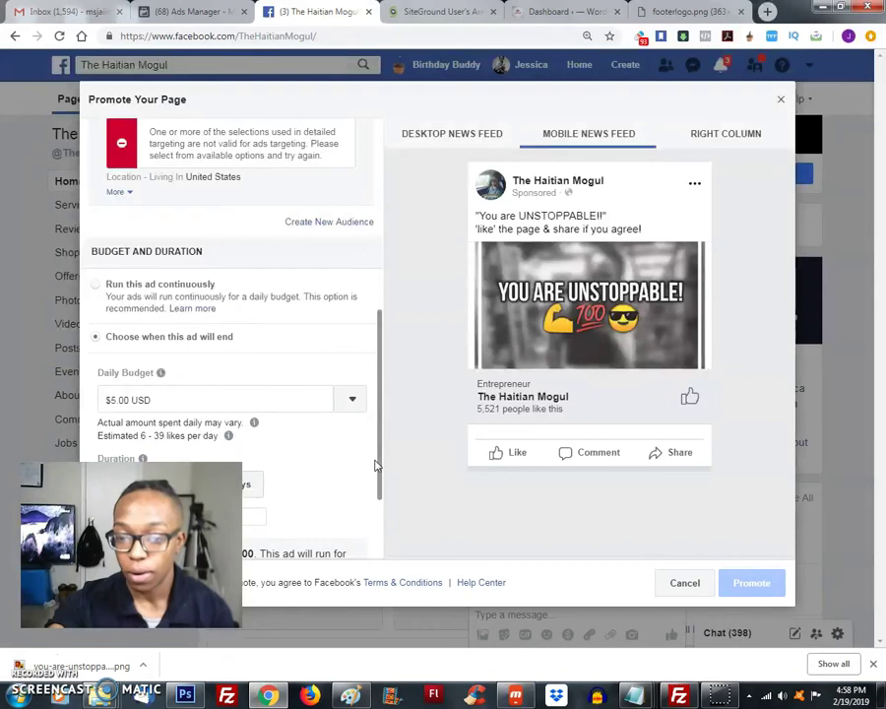
{"action": "scroll", "coordinate": [374, 464], "scroll_direction": "down", "scroll_amount": 2}
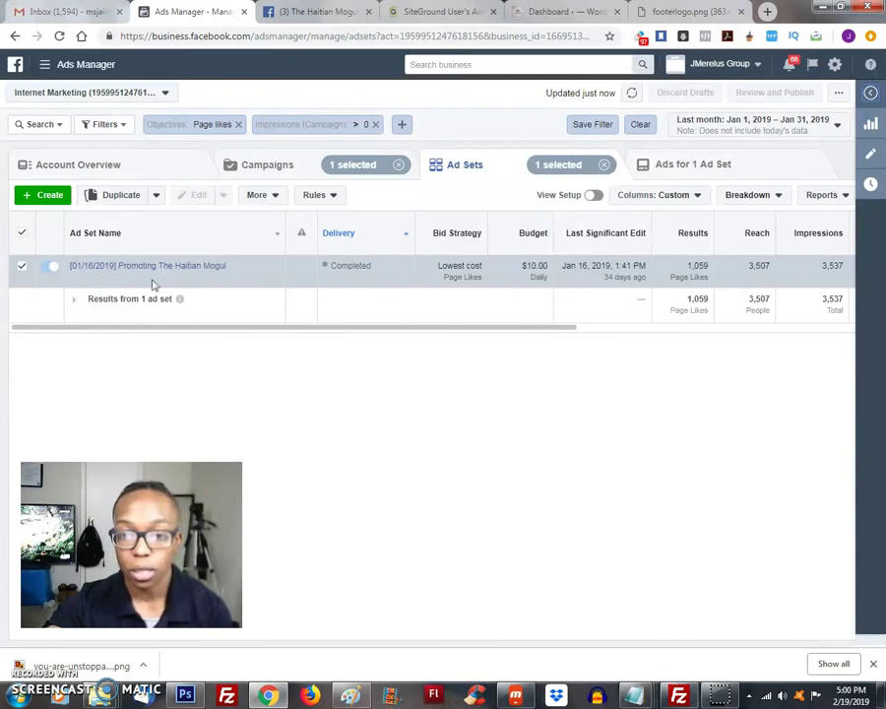
In Ads Manager, open the "[01/16/2019] Promoting The Haitian Mogul" ad set for editing and review its budget and schedule
{"action": "mouse_move", "coordinate": [130, 278]}
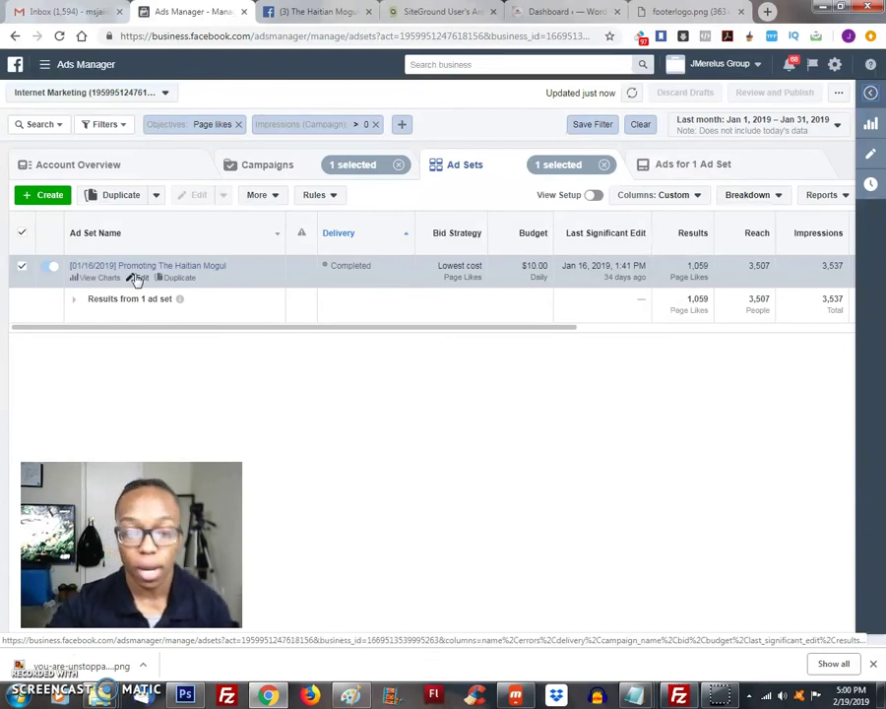
{"action": "left_click", "coordinate": [136, 279]}
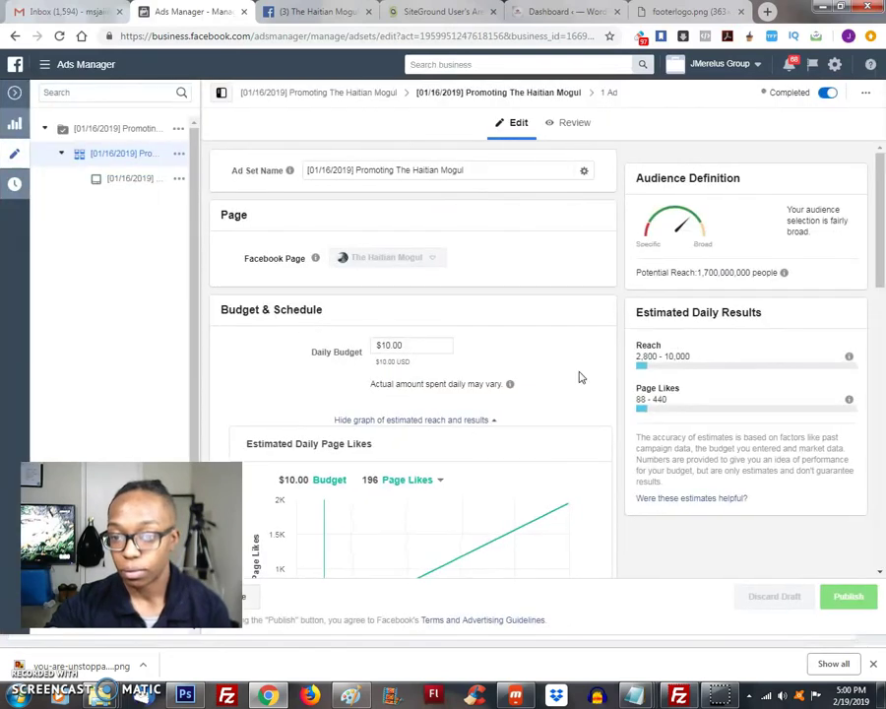
{"action": "scroll", "coordinate": [621, 351], "scroll_direction": "down", "scroll_amount": 2}
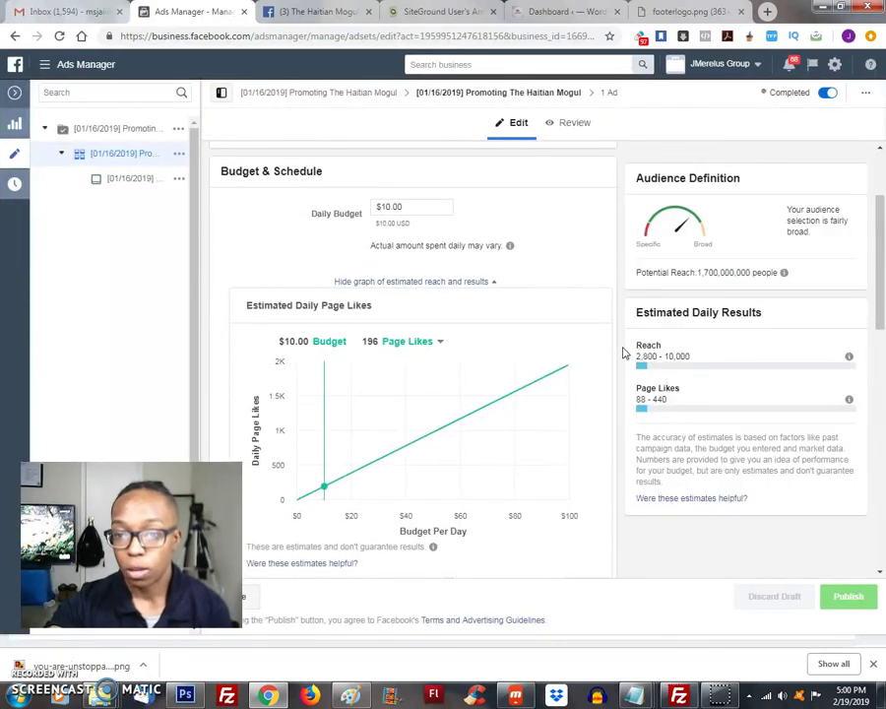
{"action": "scroll", "coordinate": [617, 309], "scroll_direction": "down", "scroll_amount": 1}
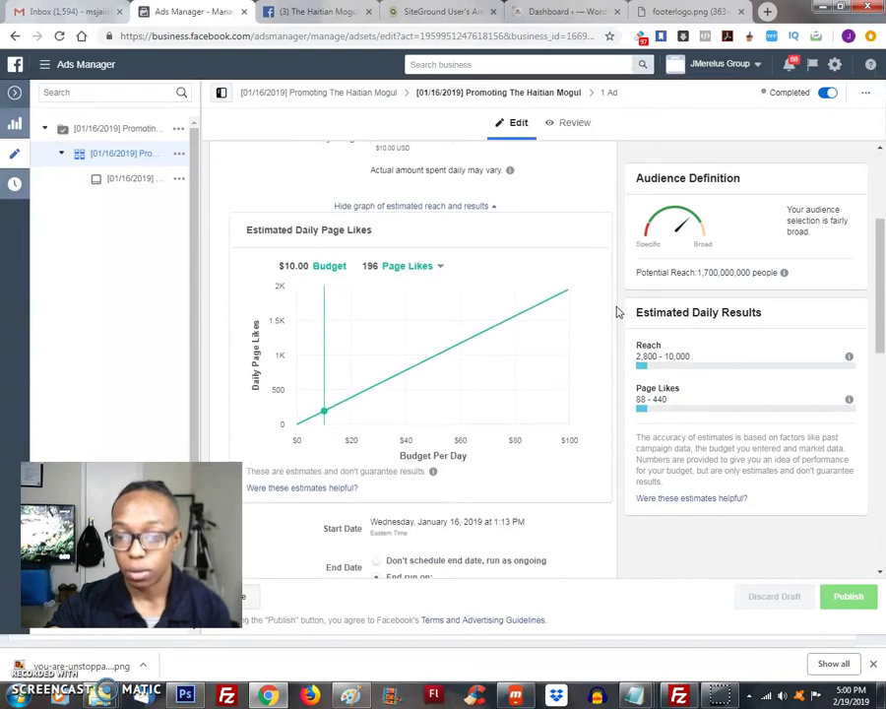
{"action": "scroll", "coordinate": [552, 295], "scroll_direction": "down", "scroll_amount": 2}
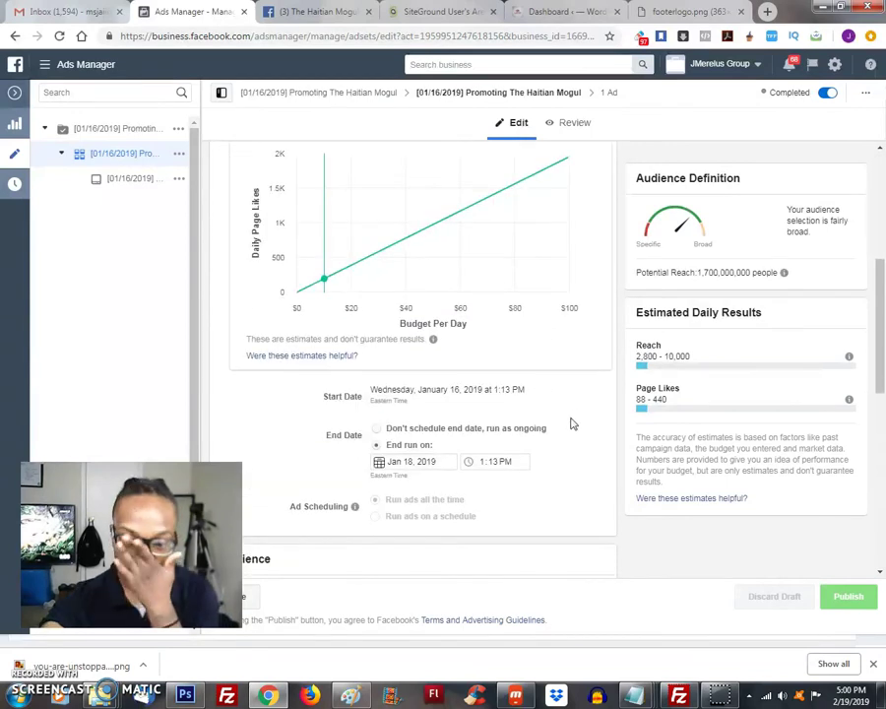
{"action": "scroll", "coordinate": [571, 417], "scroll_direction": "down", "scroll_amount": 2}
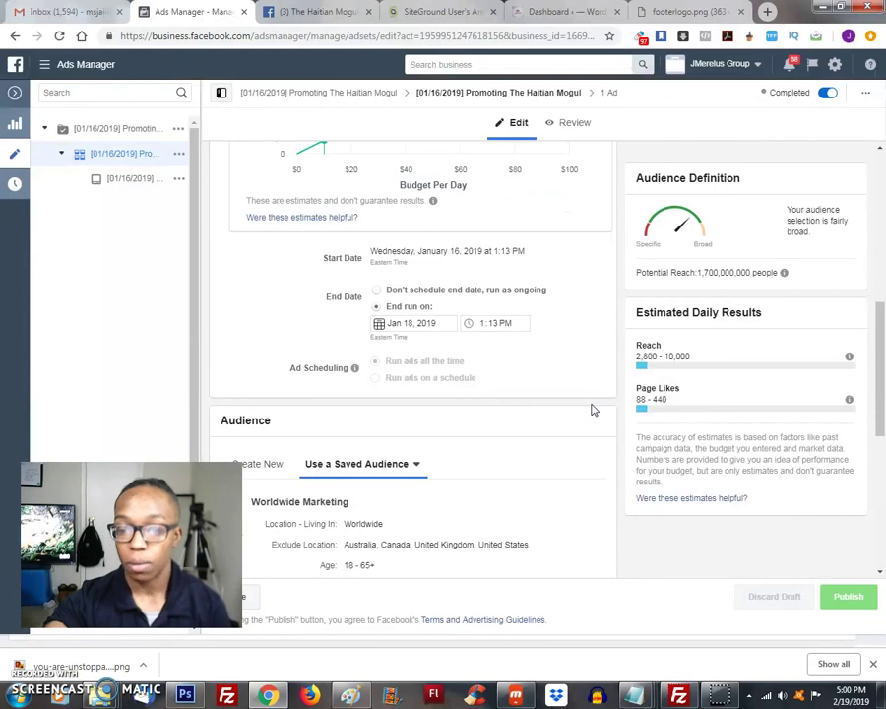
Examine the ad set's saved audience, placement, and optimization and delivery settings
{"action": "scroll", "coordinate": [594, 409], "scroll_direction": "down", "scroll_amount": 1}
{"action": "scroll", "coordinate": [593, 408], "scroll_direction": "down", "scroll_amount": 1}
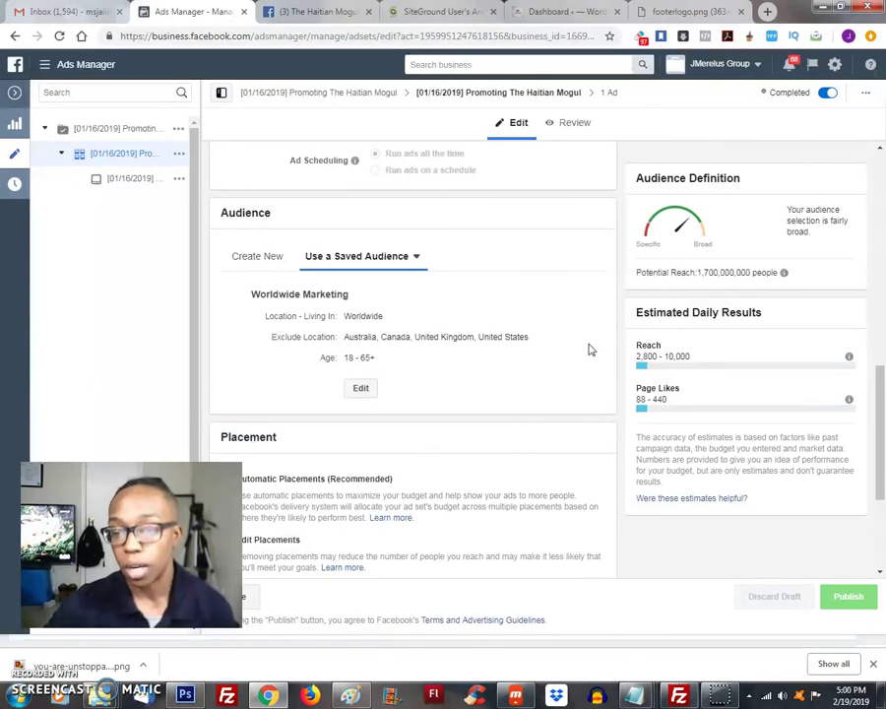
{"action": "scroll", "coordinate": [576, 352], "scroll_direction": "down", "scroll_amount": 1}
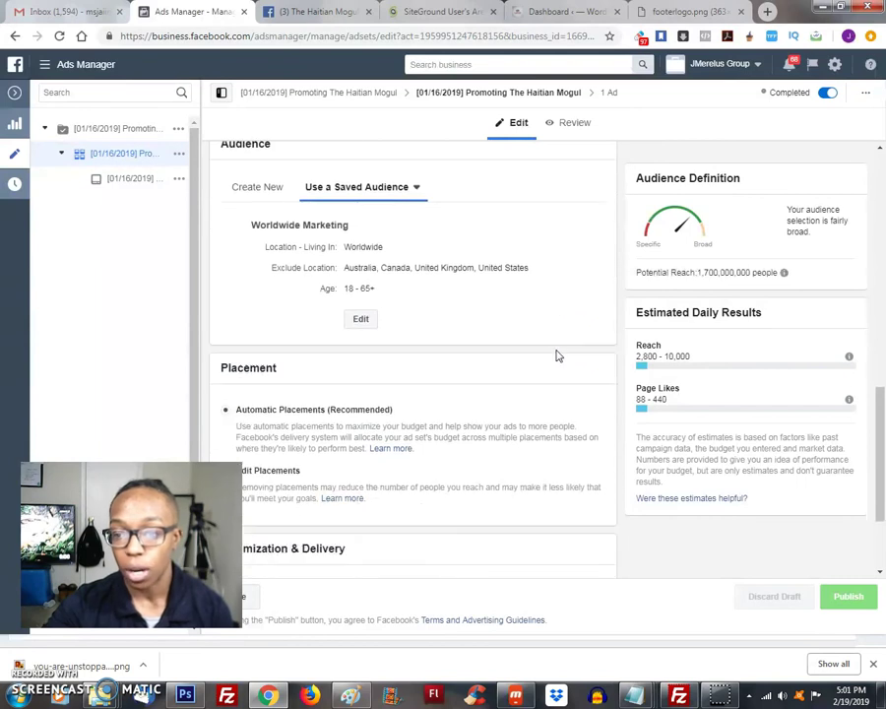
{"action": "scroll", "coordinate": [561, 356], "scroll_direction": "down", "scroll_amount": 1}
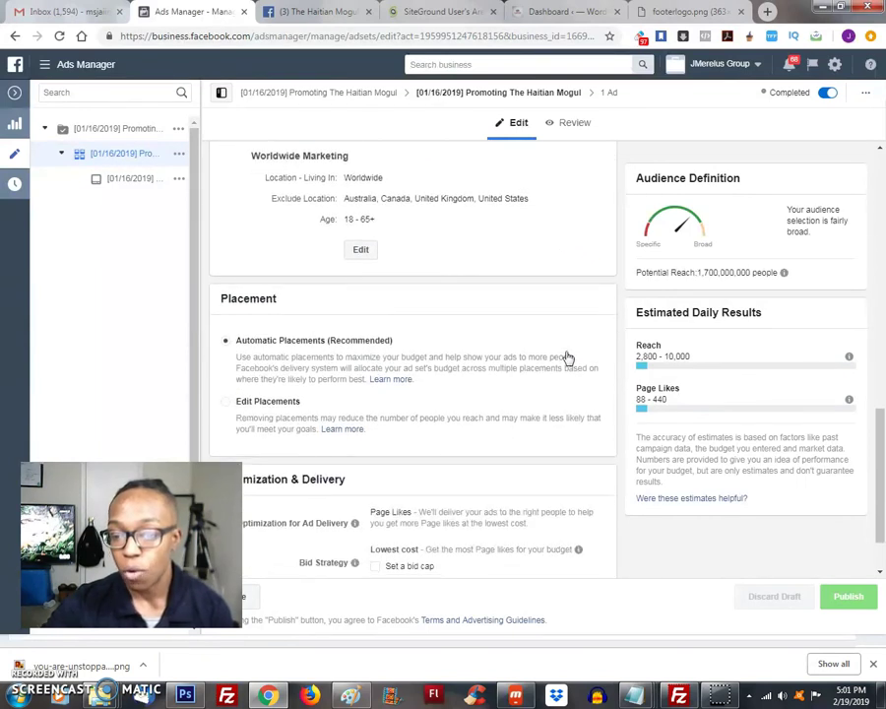
{"action": "scroll", "coordinate": [567, 357], "scroll_direction": "down", "scroll_amount": 1}
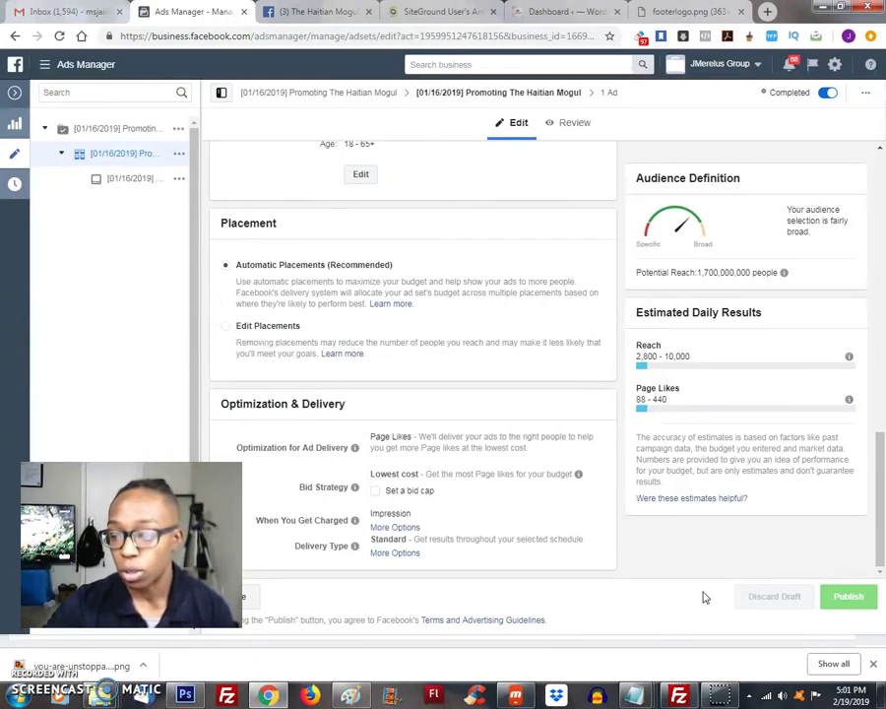
Compare the ad set's daily budget, page-likes graph and run dates with its potential reach and estimated daily results
{"action": "scroll", "coordinate": [601, 545], "scroll_direction": "up", "scroll_amount": 5}
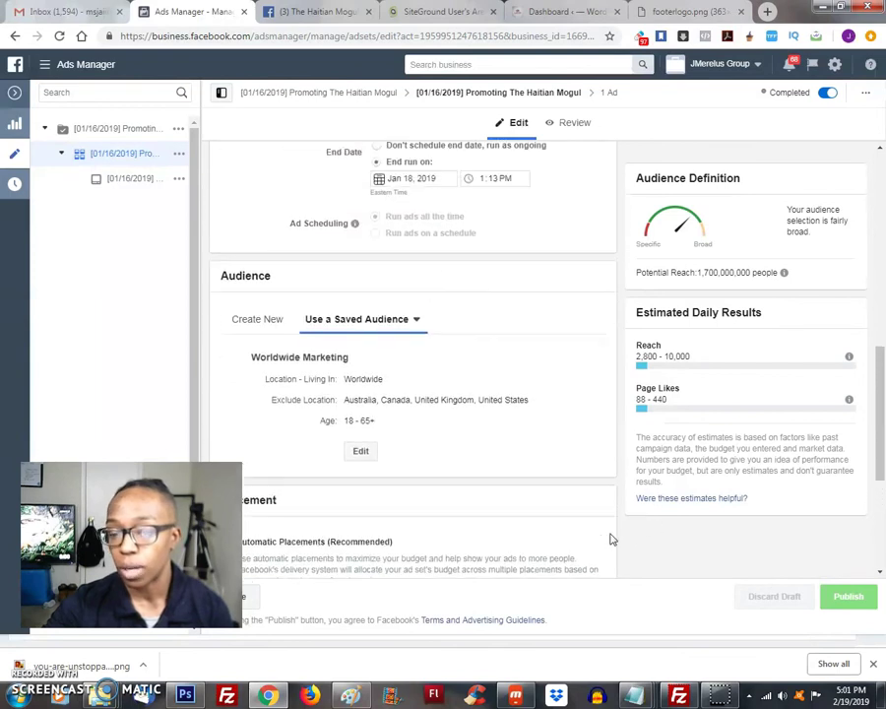
{"action": "scroll", "coordinate": [612, 539], "scroll_direction": "up", "scroll_amount": 2}
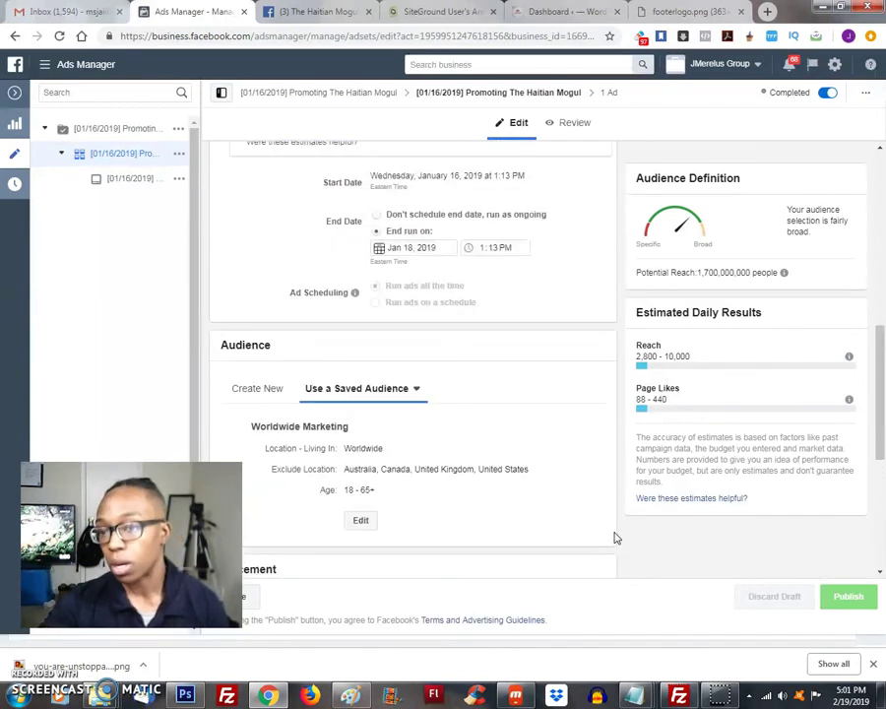
{"action": "scroll", "coordinate": [613, 539], "scroll_direction": "up", "scroll_amount": 3}
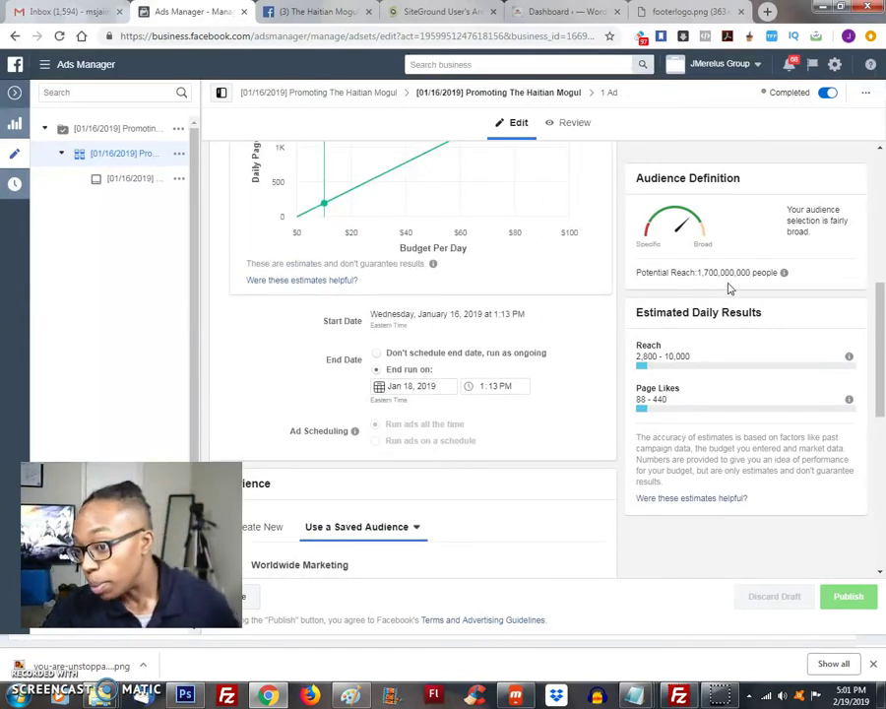
{"action": "scroll", "coordinate": [615, 454], "scroll_direction": "up", "scroll_amount": 3}
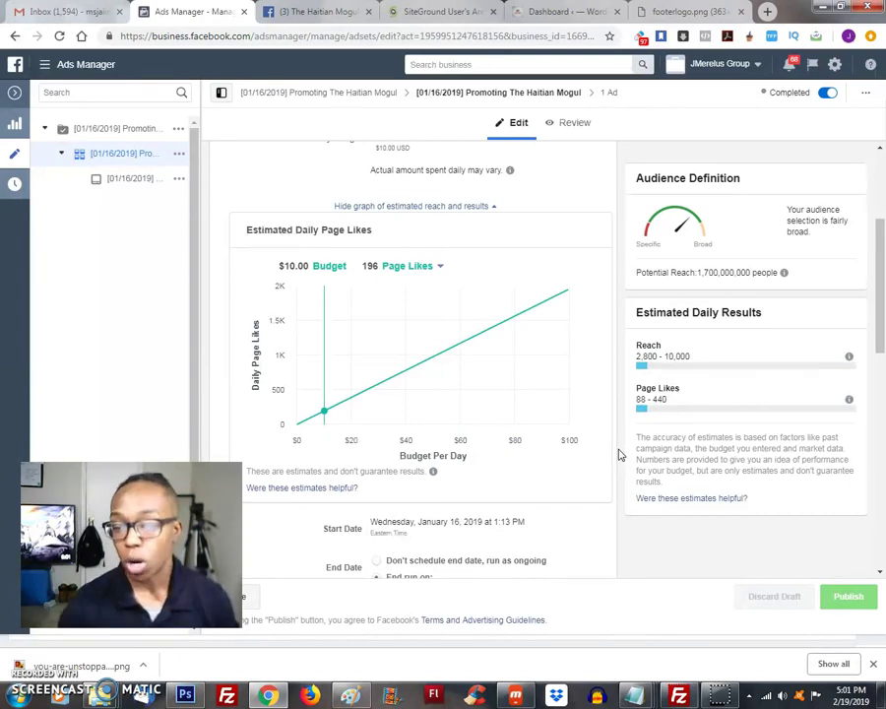
{"action": "scroll", "coordinate": [620, 404], "scroll_direction": "up", "scroll_amount": 1}
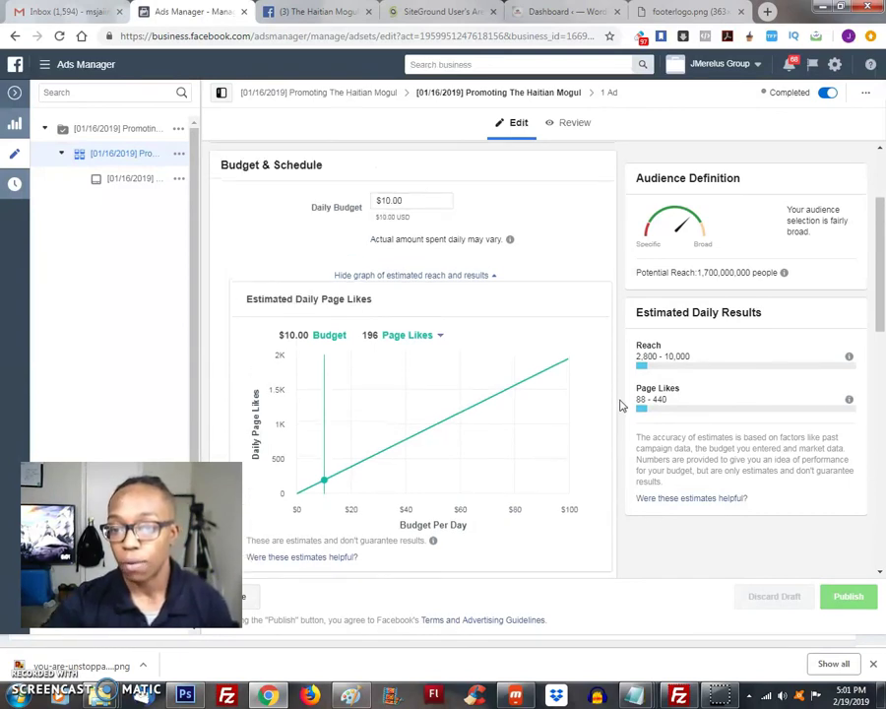
{"action": "scroll", "coordinate": [620, 403], "scroll_direction": "up", "scroll_amount": 1}
{"action": "scroll", "coordinate": [621, 404], "scroll_direction": "up", "scroll_amount": 1}
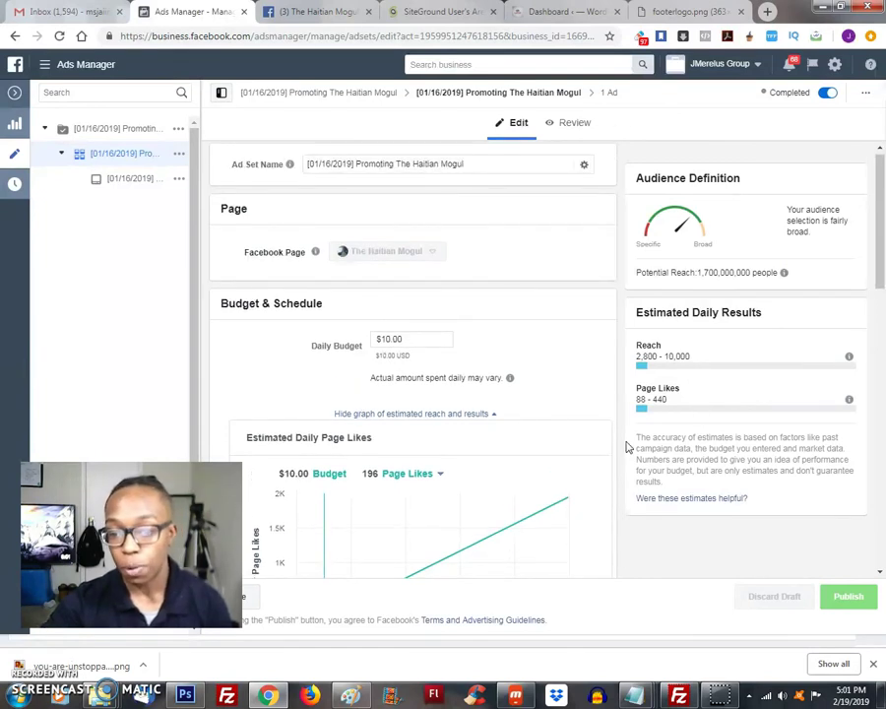
{"action": "scroll", "coordinate": [624, 448], "scroll_direction": "down", "scroll_amount": 5}
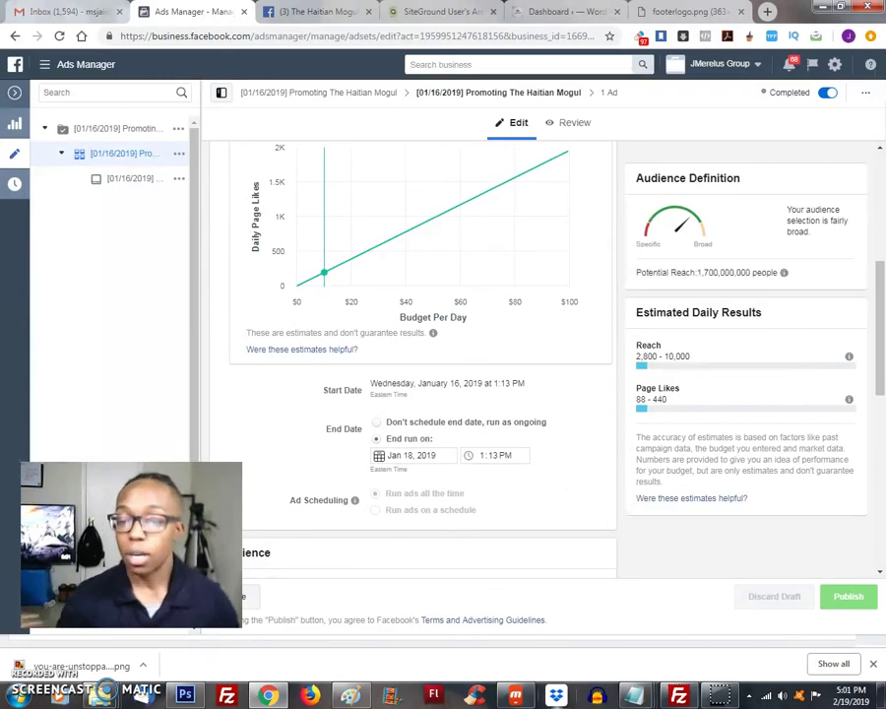
{"action": "mouse_move", "coordinate": [848, 355]}
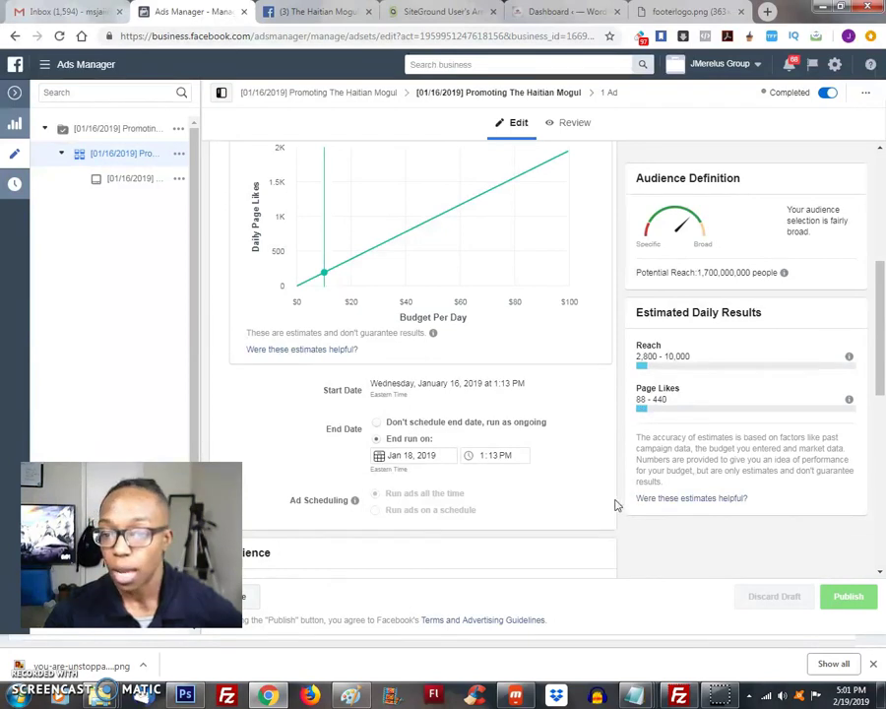
{"action": "scroll", "coordinate": [617, 502], "scroll_direction": "up", "scroll_amount": 2}
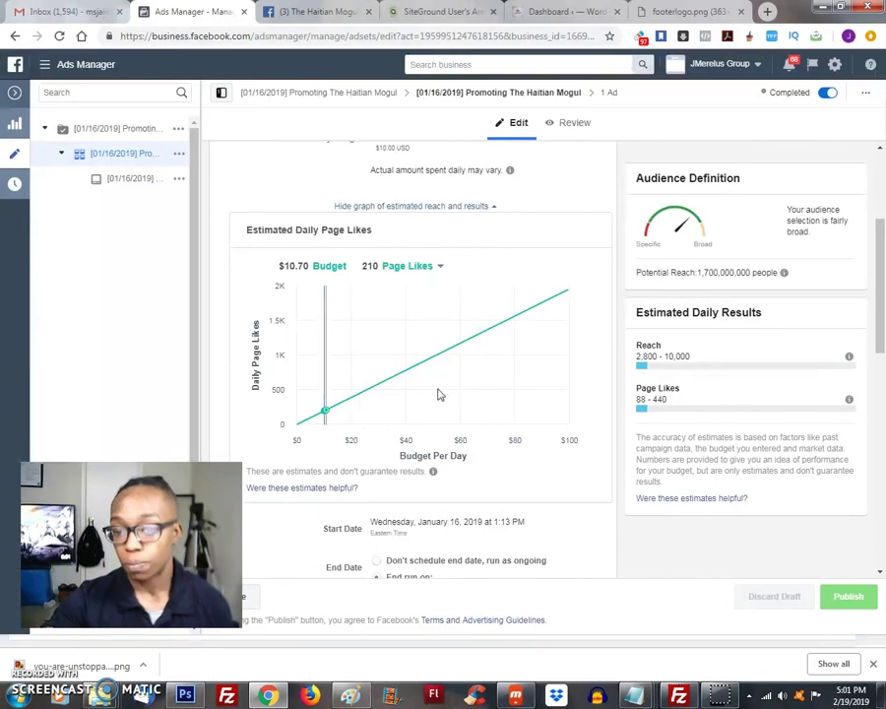
{"action": "scroll", "coordinate": [563, 359], "scroll_direction": "up", "scroll_amount": 2}
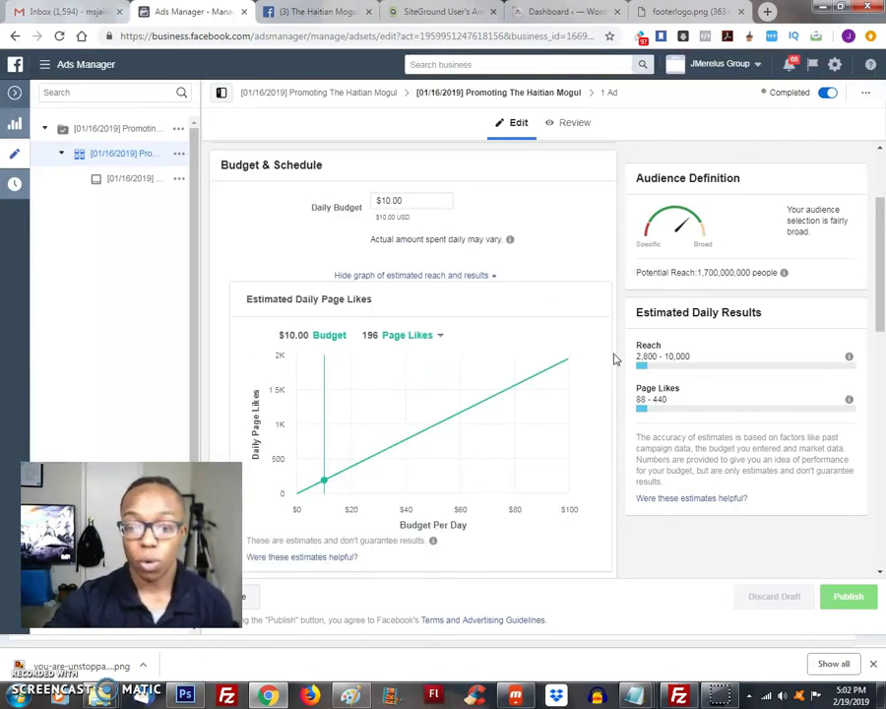
{"action": "scroll", "coordinate": [644, 384], "scroll_direction": "up", "scroll_amount": 3}
{"action": "scroll", "coordinate": [648, 380], "scroll_direction": "down", "scroll_amount": 3}
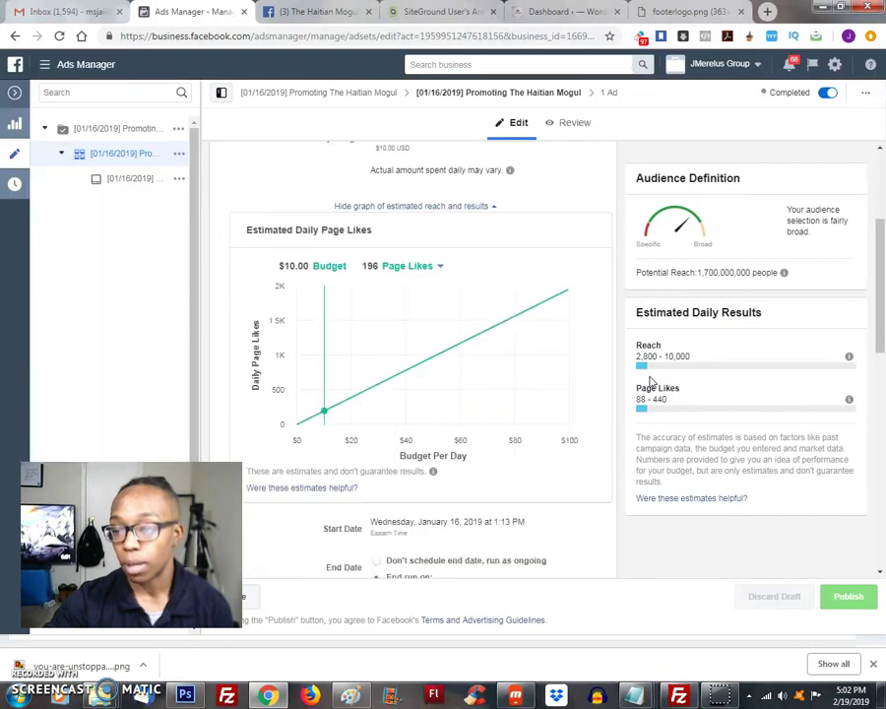